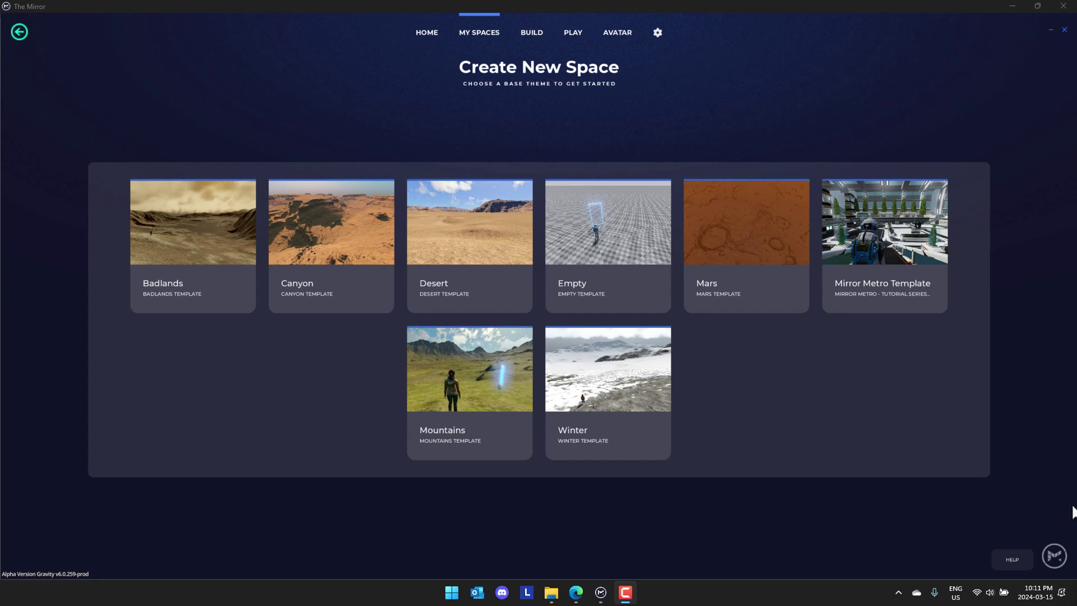
# Pick the Mirror Metro template, name the space MySpace, and create it.
pyautogui.click(885, 236)
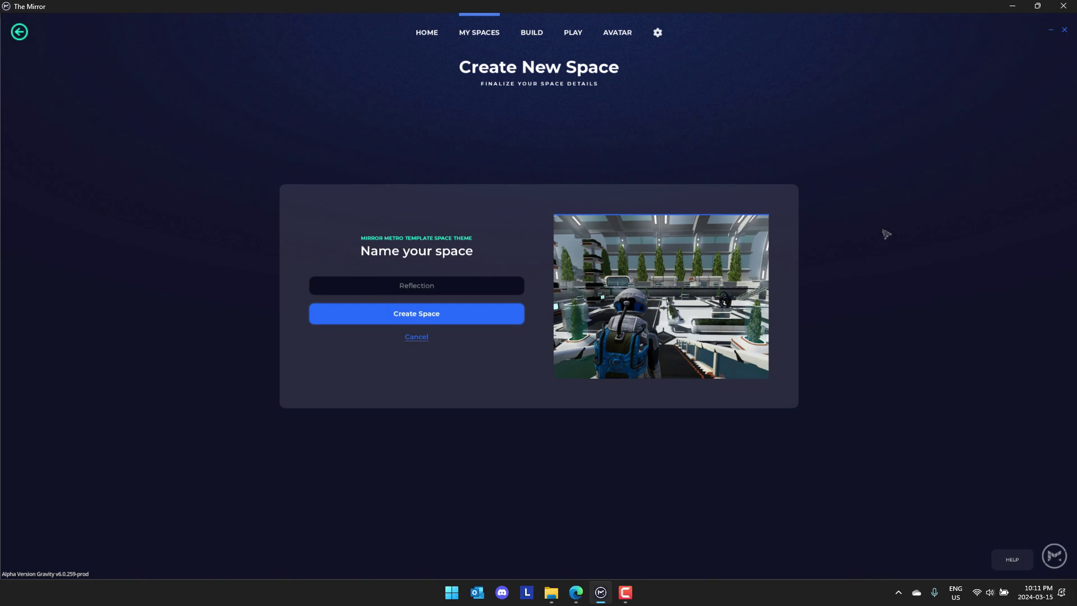
pyautogui.click(441, 286)
pyautogui.write('M')
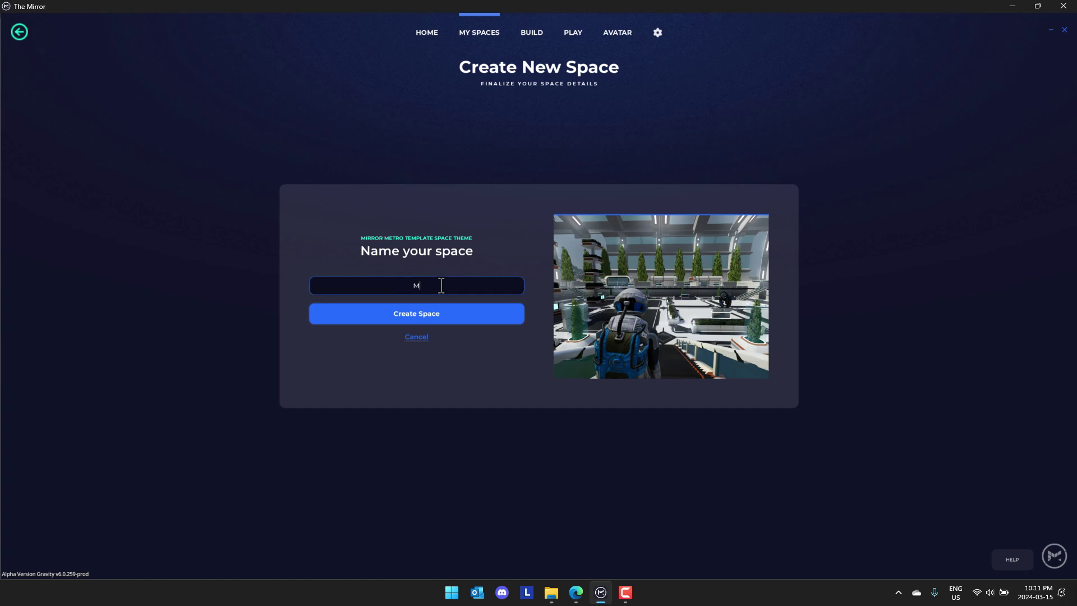
pyautogui.write('ySpace')
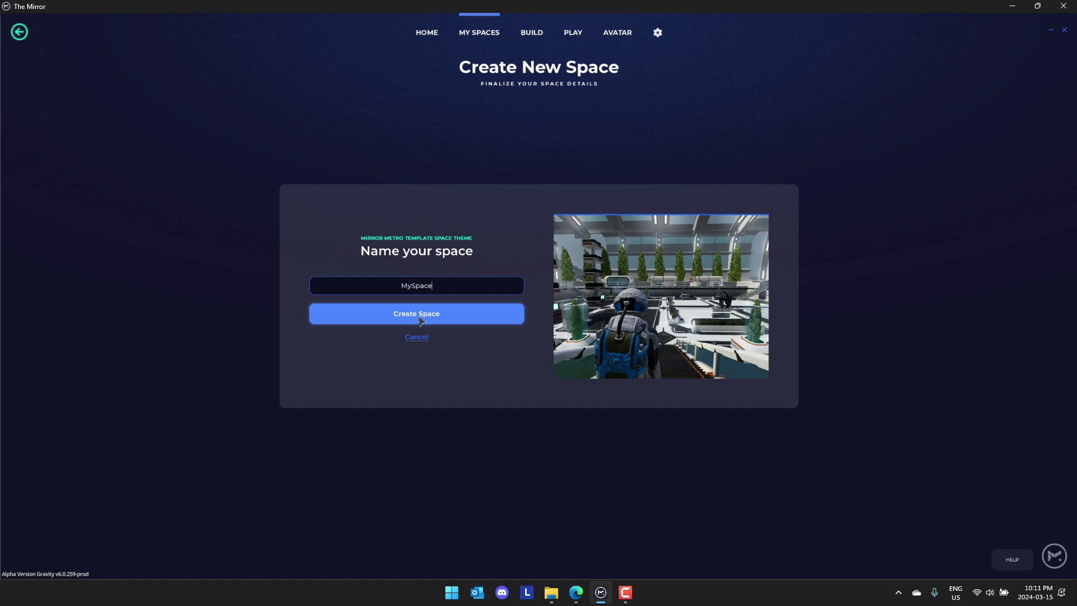
pyautogui.click(422, 322)
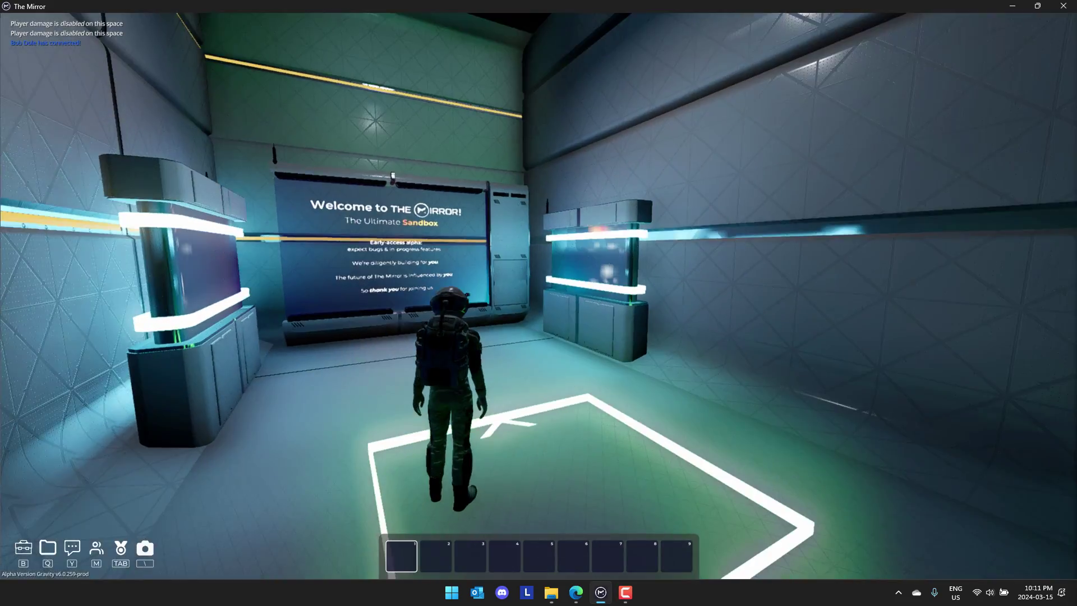
# Walk from the welcome room through the green corridor and pillared room into the next corridor.
pyautogui.press('w')
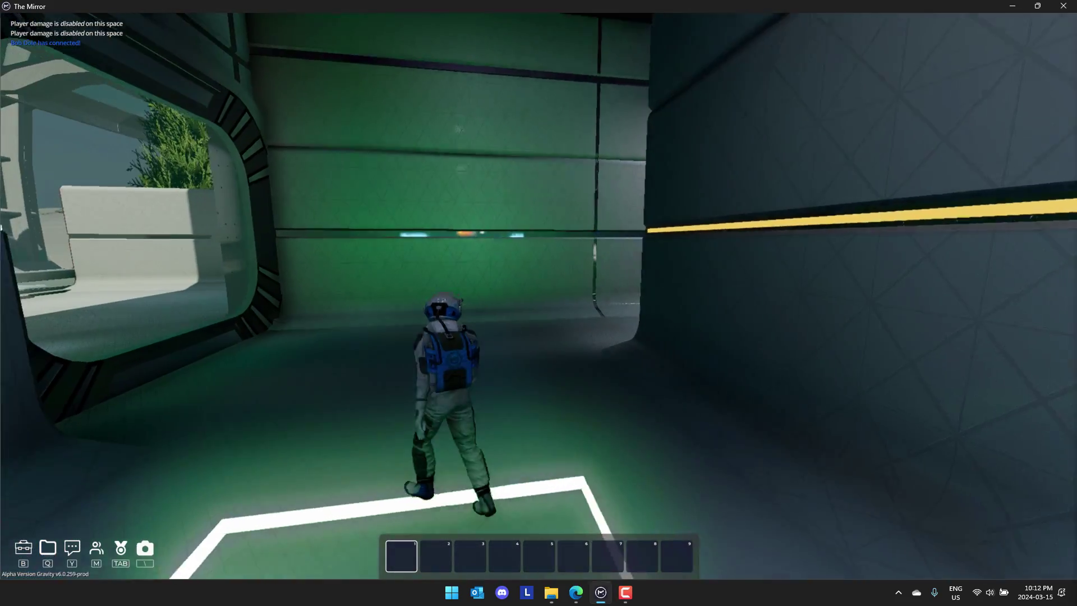
pyautogui.press('w')
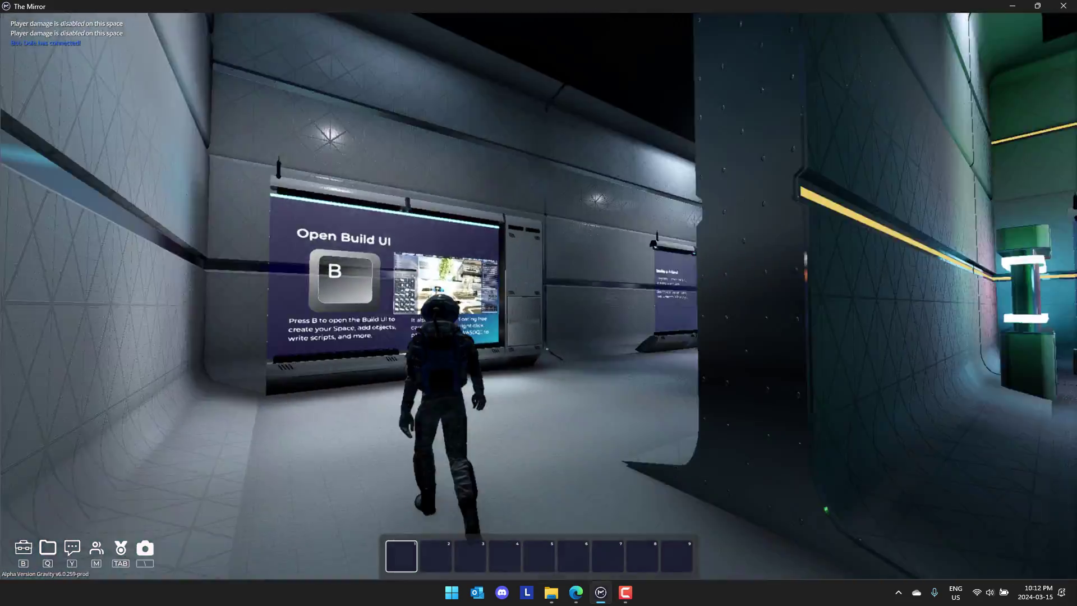
pyautogui.press('w')
pyautogui.press('w')
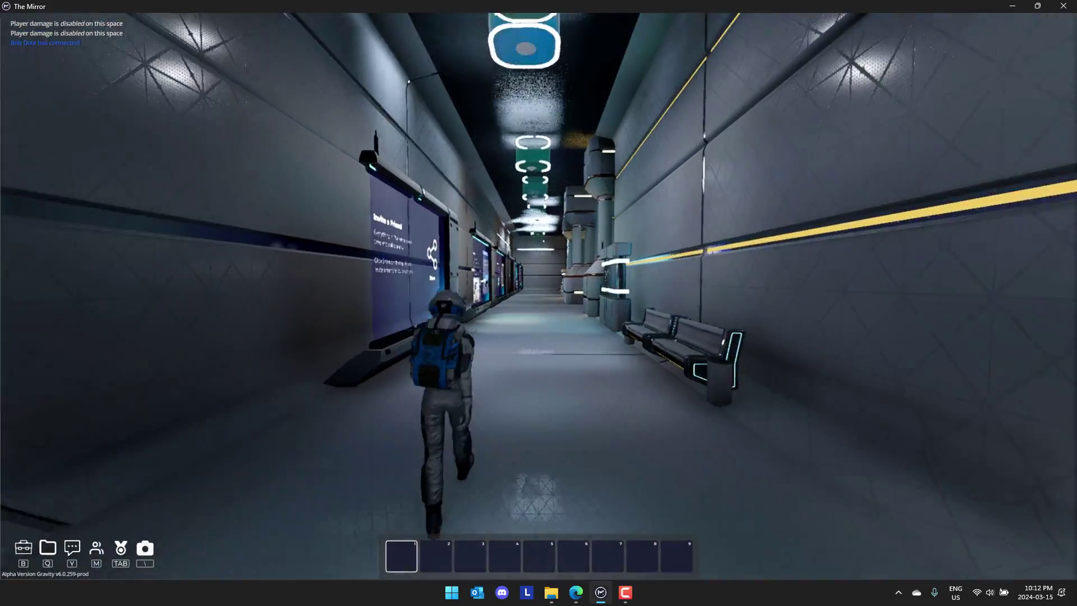
pyautogui.press('w')
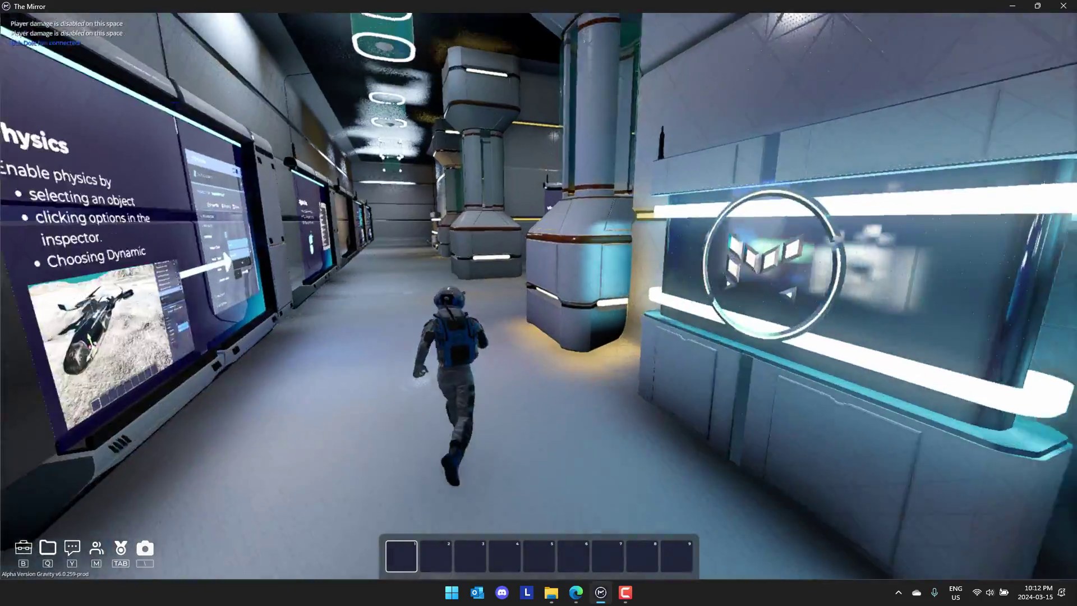
pyautogui.press('w')
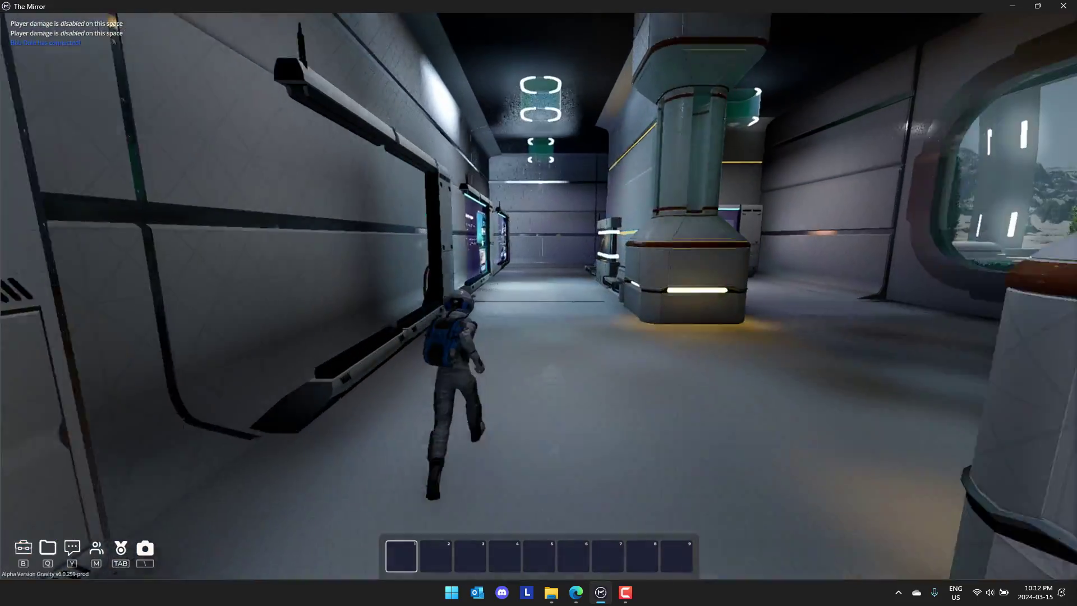
pyautogui.press('w')
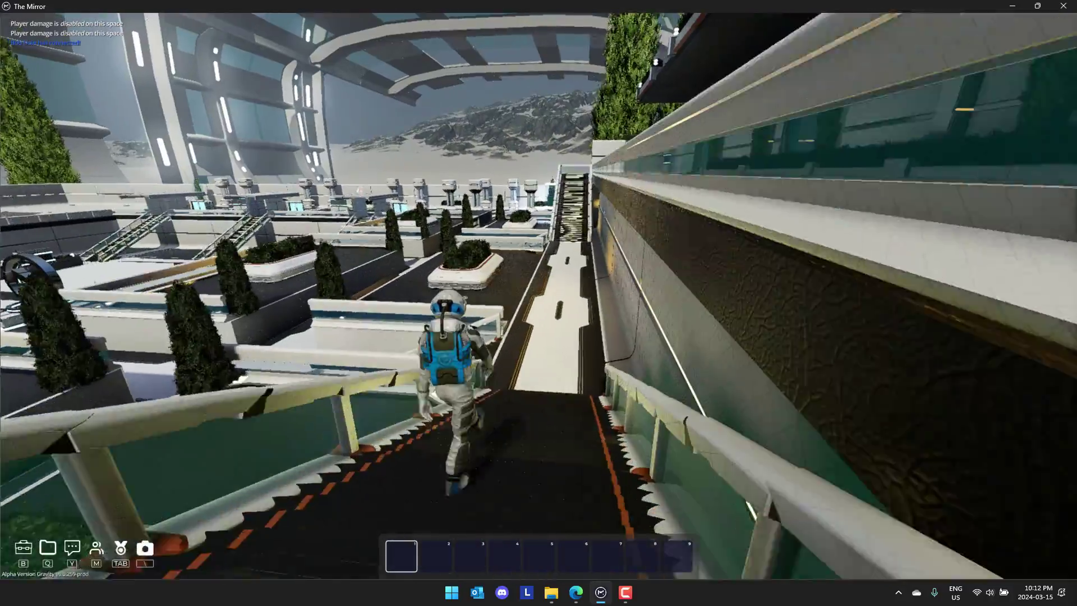
# Run down and up the stairs to the upper walkway and open build mode with B.
pyautogui.press('w')
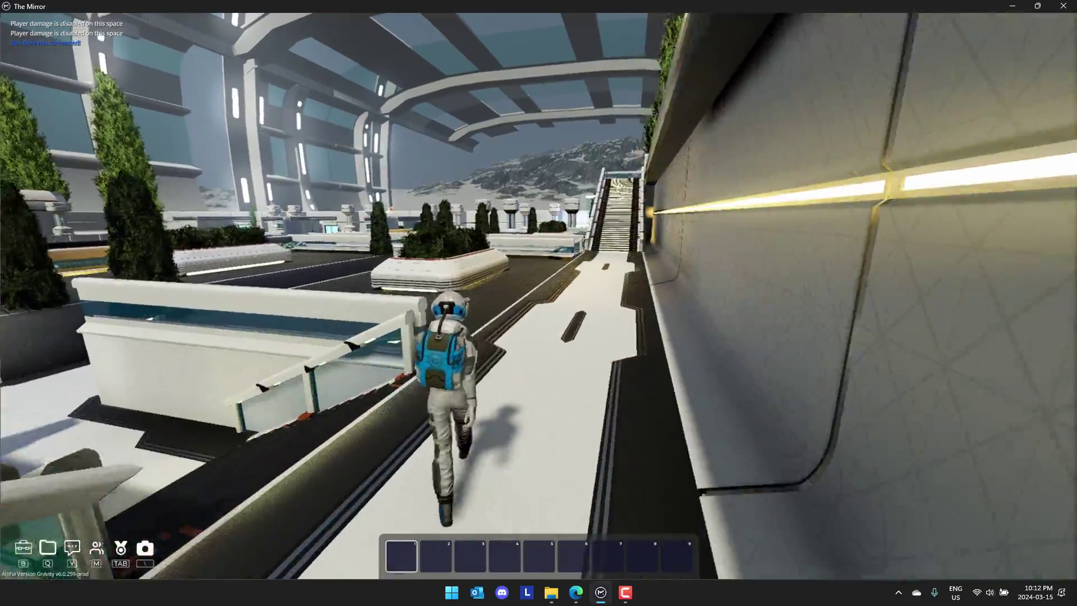
pyautogui.press('w')
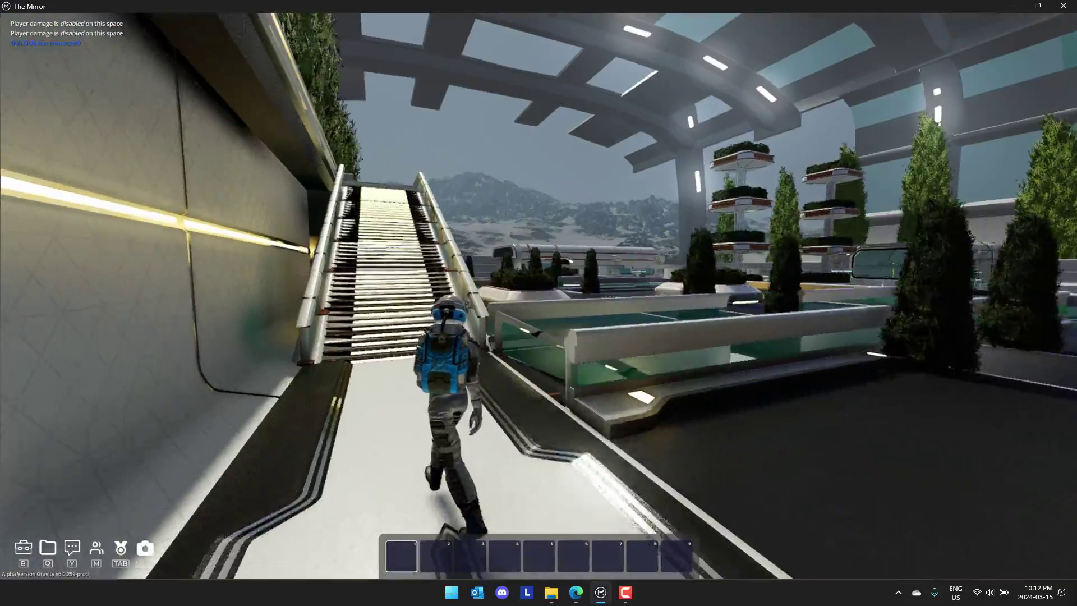
pyautogui.press('w')
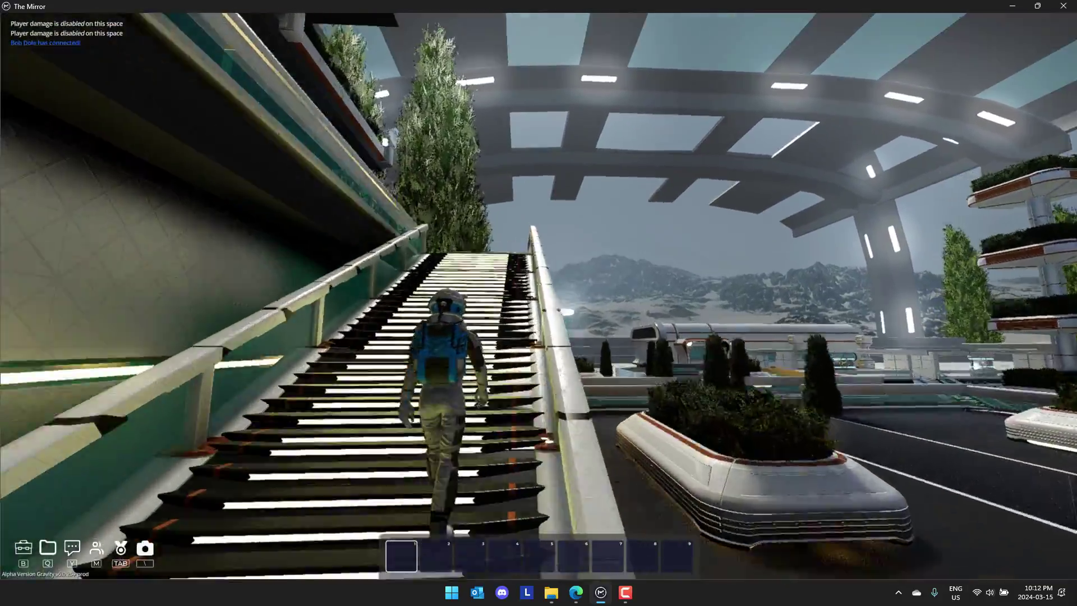
pyautogui.press('w')
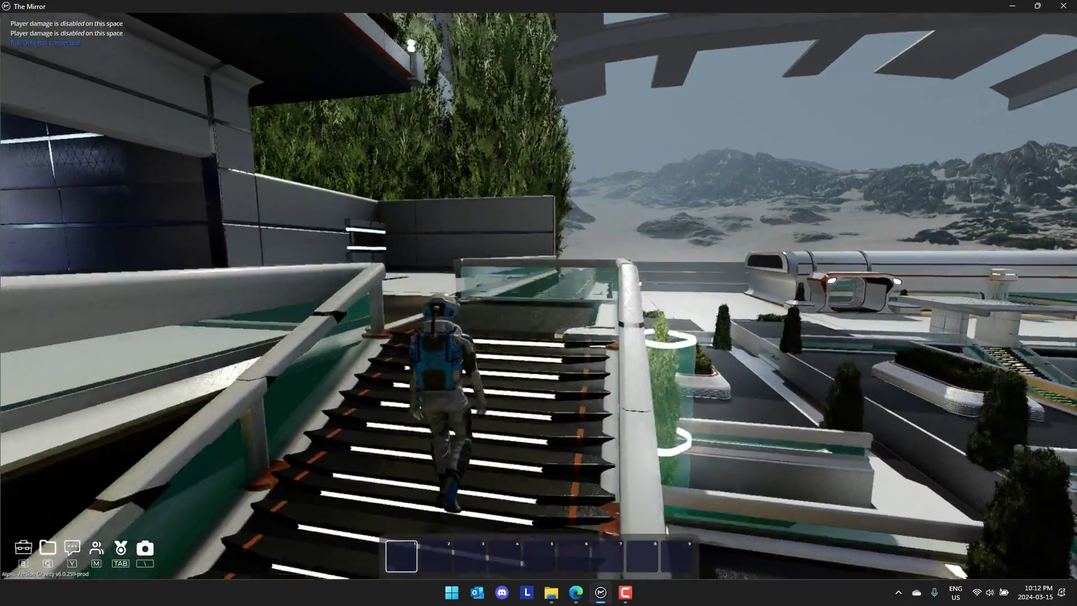
pyautogui.press('w')
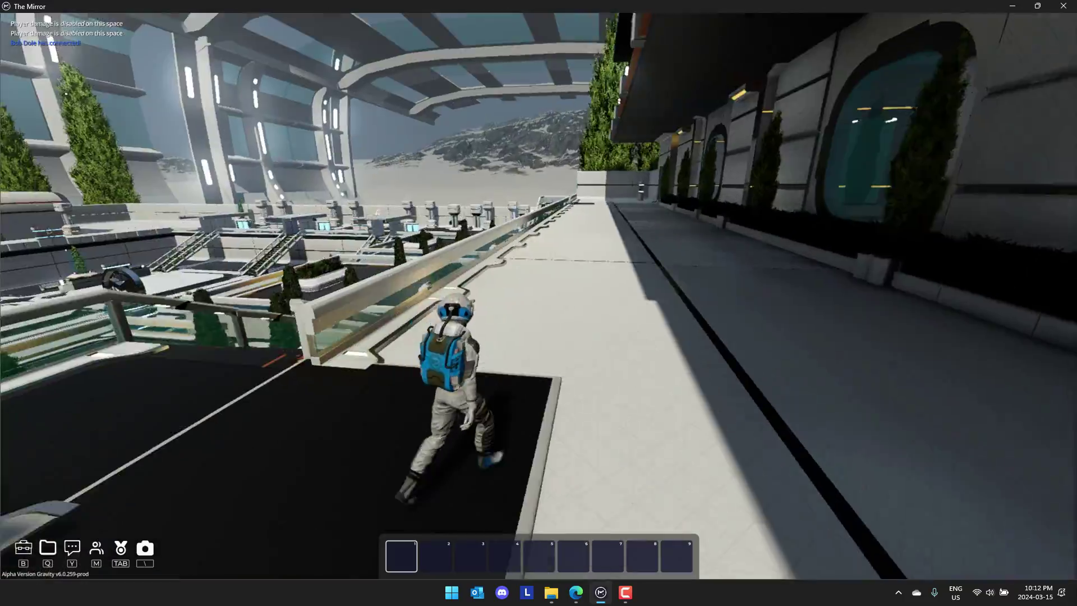
pyautogui.press('w')
pyautogui.press('b')
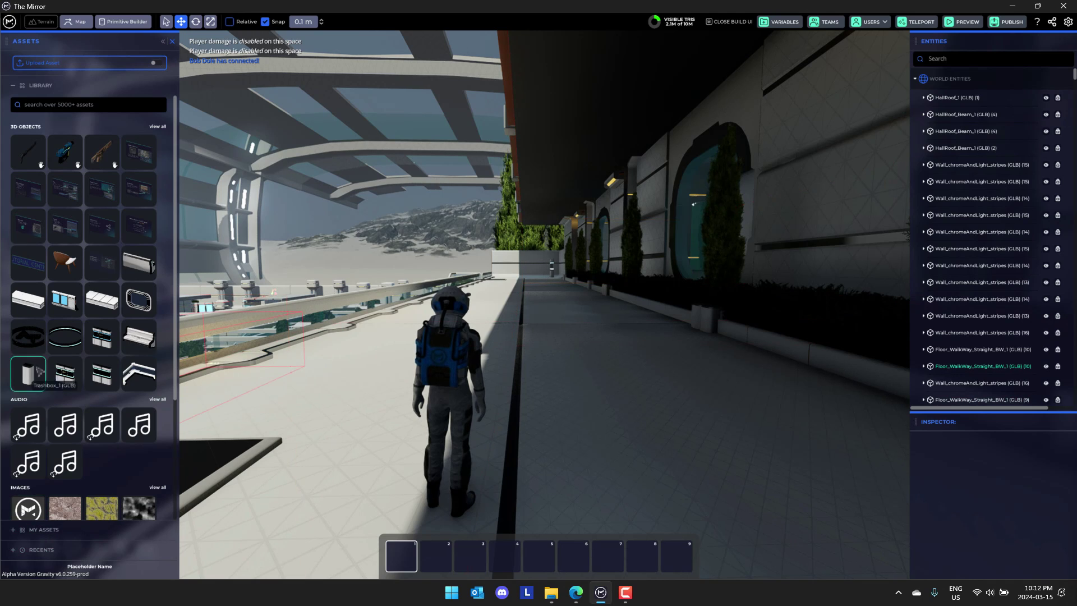
# Place a Monitor_3 screen on the upper walkway and fly close to it.
pyautogui.click(64, 303)
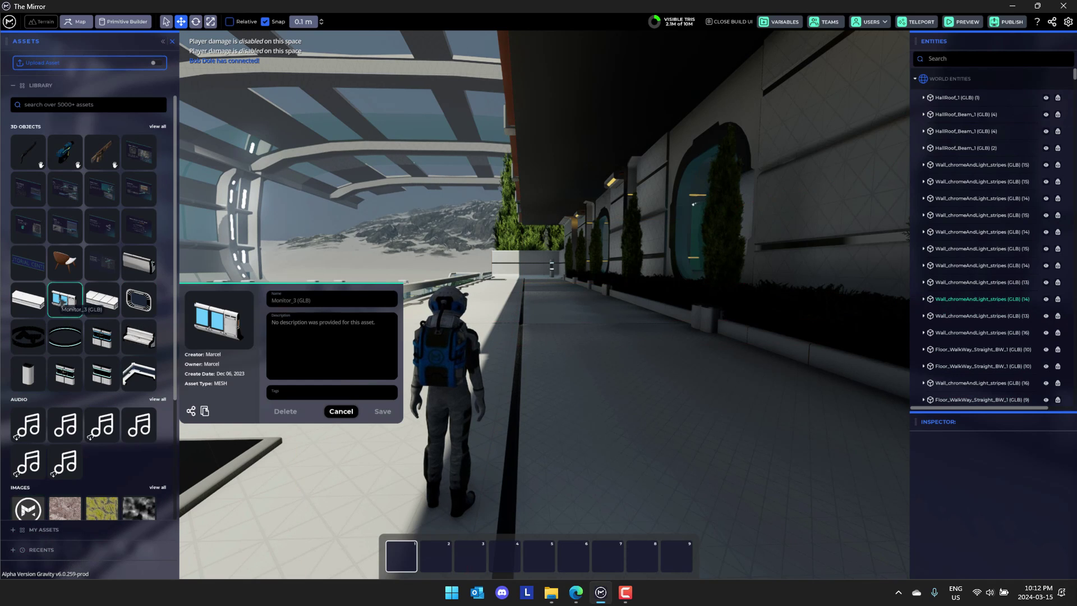
pyautogui.moveTo(65, 306); pyautogui.dragTo(562, 361)
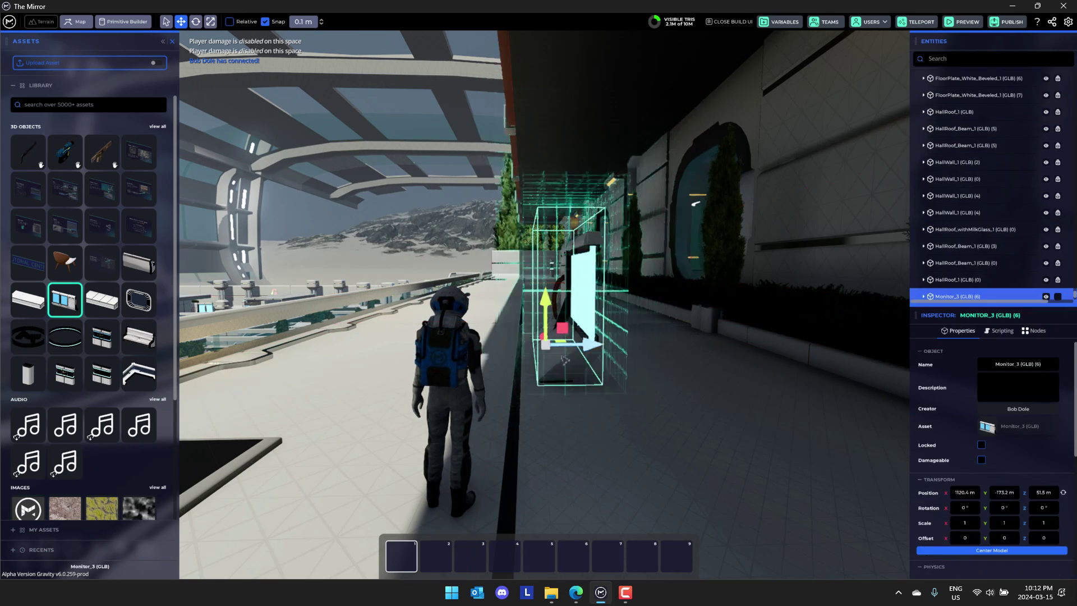
pyautogui.moveTo(574, 394); pyautogui.dragTo(678, 392, button='right')
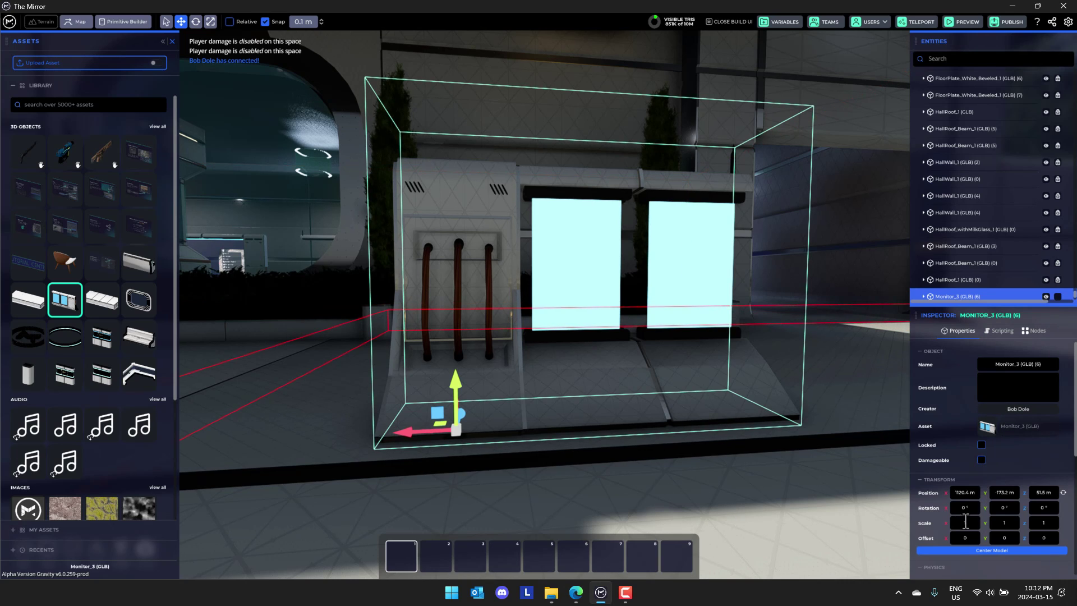
# Add a script to the monitor from the Inspector's Scripting tab.
pyautogui.scroll(-3, 964, 514)
pyautogui.scroll(-3, 963, 514)
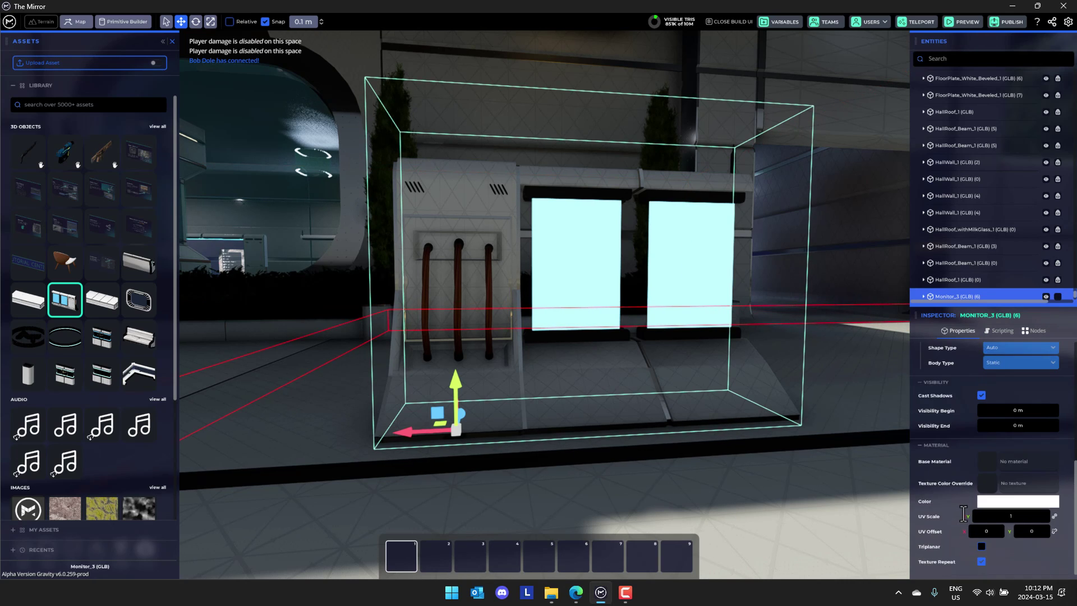
pyautogui.scroll(5, 953, 477)
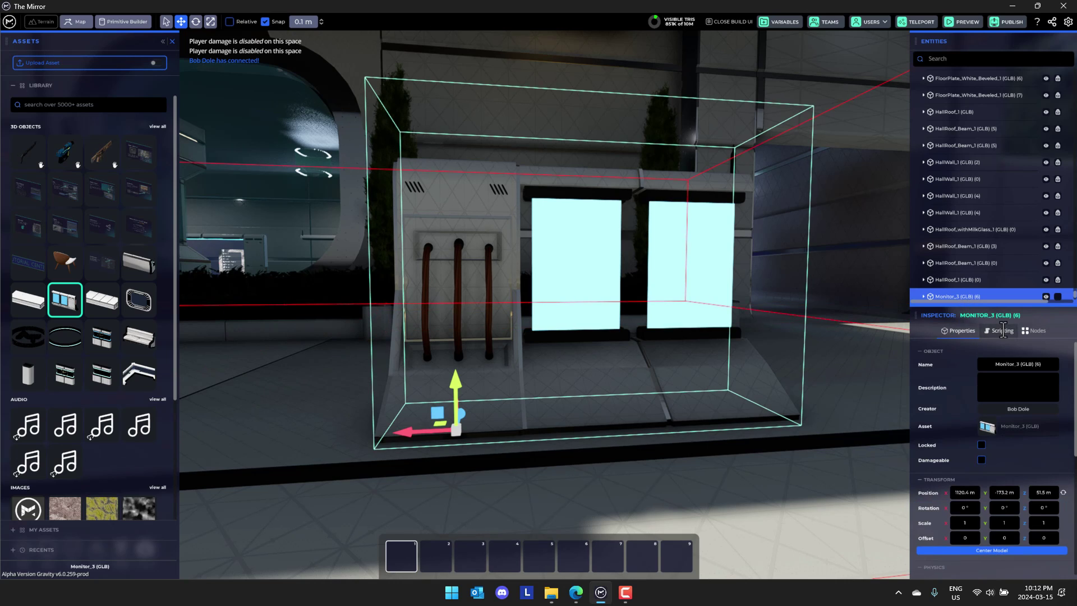
pyautogui.click(1000, 330)
pyautogui.click(999, 354)
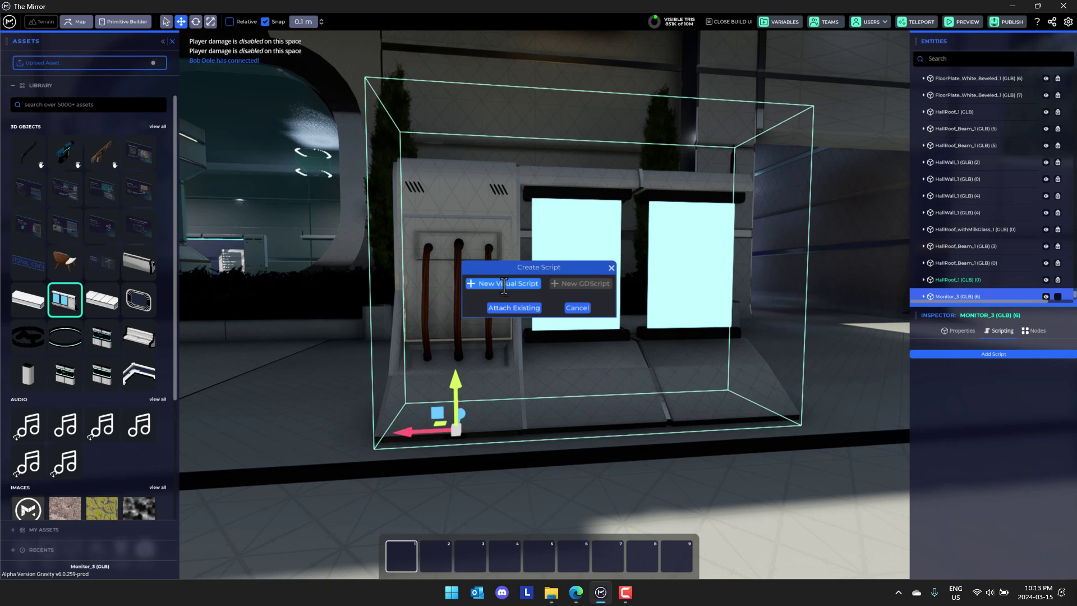
# Create a new visual script with an On Player Interact entry node.
pyautogui.click(503, 283)
pyautogui.moveTo(520, 214); pyautogui.dragTo(503, 133)
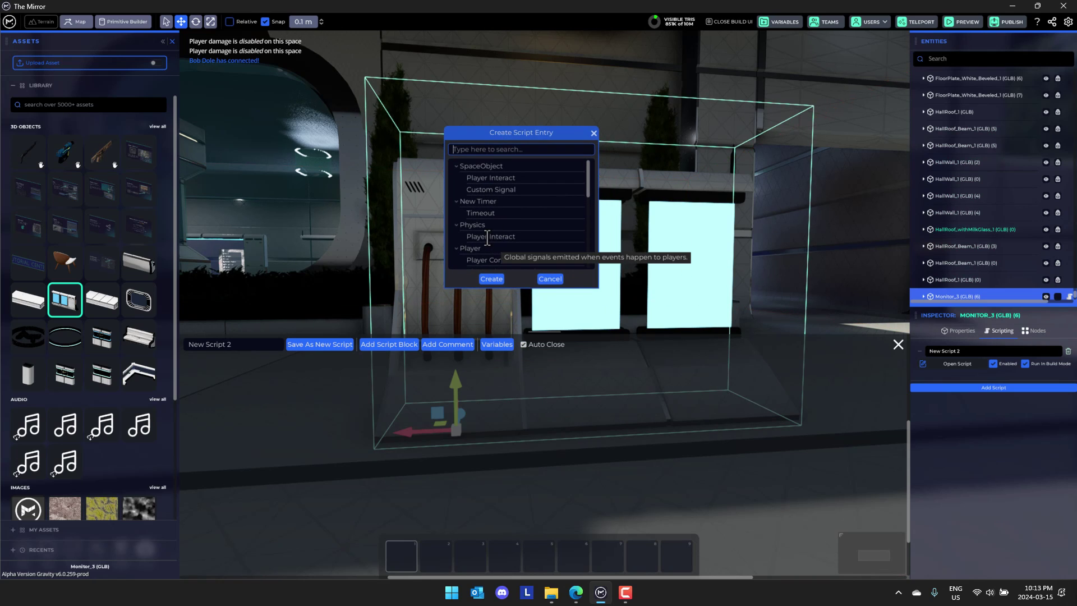
pyautogui.click(487, 236)
pyautogui.doubleClick(487, 236)
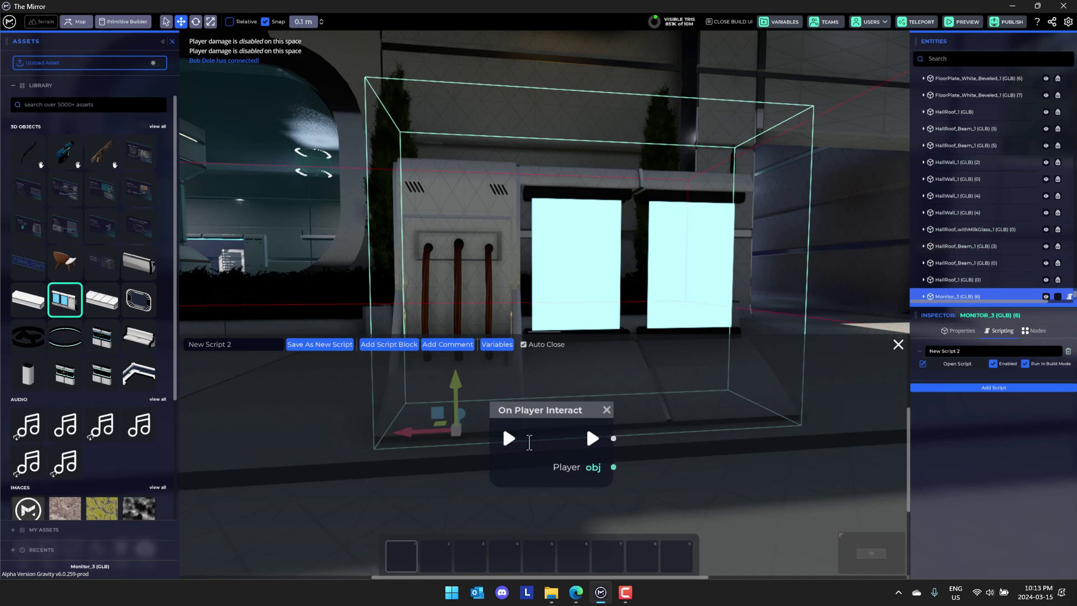
pyautogui.moveTo(538, 413); pyautogui.dragTo(380, 388)
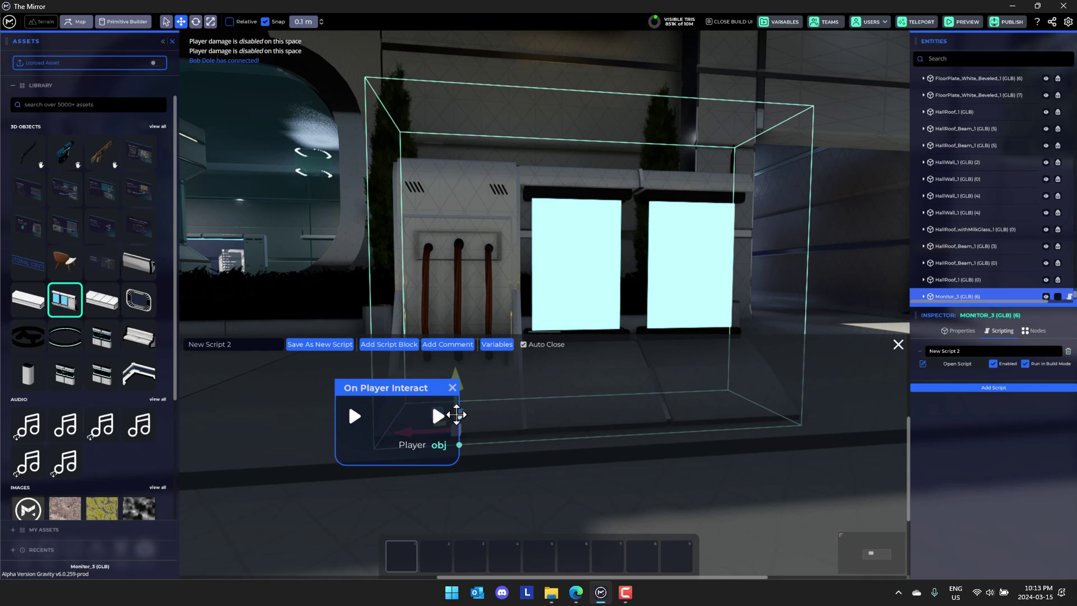
# Connect a Play Audio Clip node using the audio_ambience_canyon_lightwind asset and arrange both nodes.
pyautogui.moveTo(459, 416); pyautogui.dragTo(588, 444)
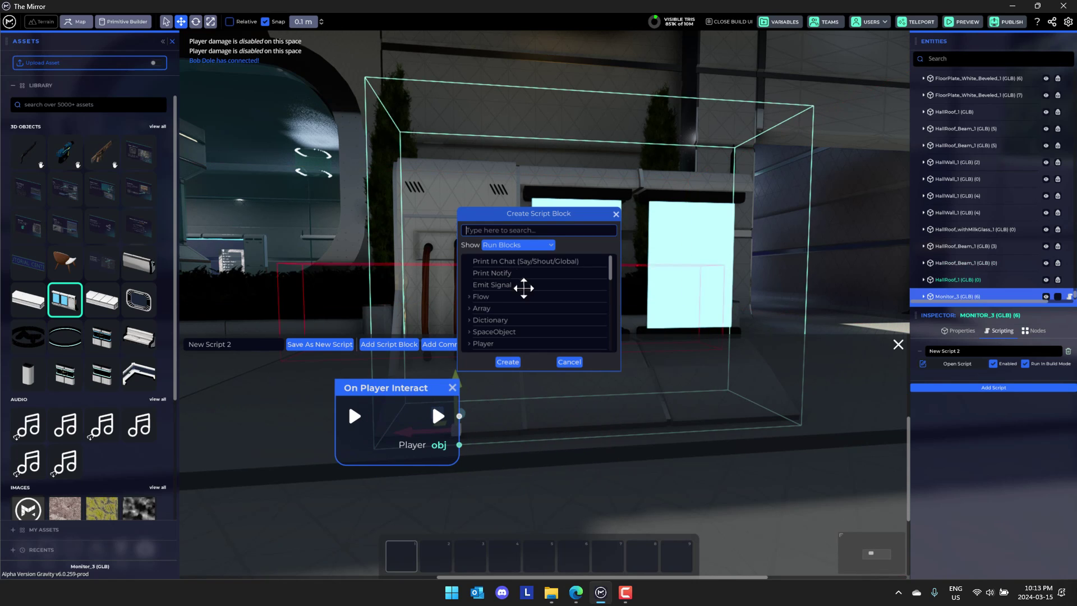
pyautogui.scroll(-3, 507, 330)
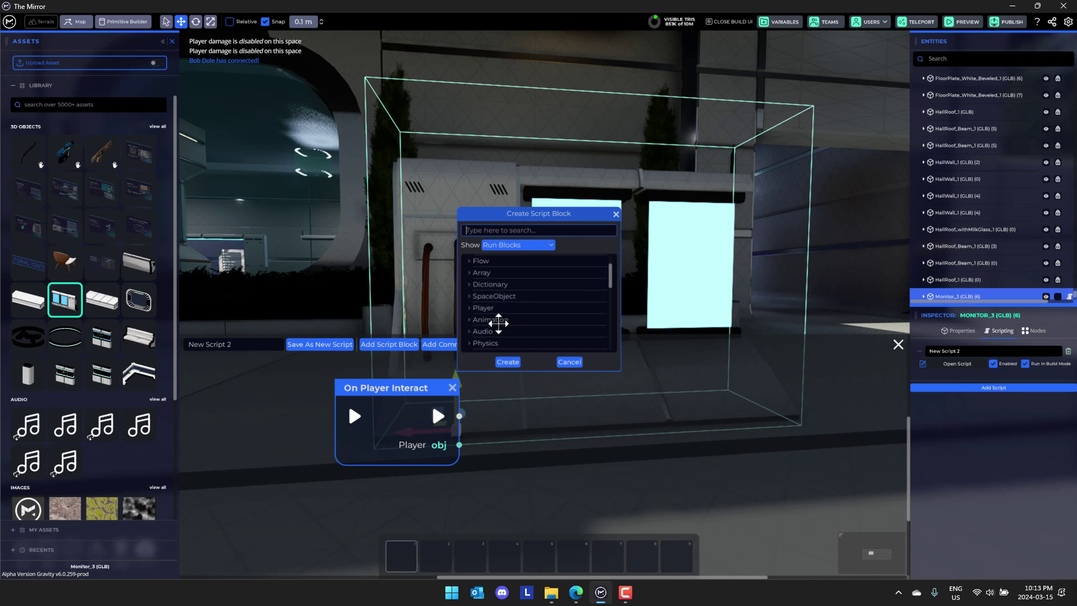
pyautogui.click(469, 331)
pyautogui.scroll(-2, 507, 335)
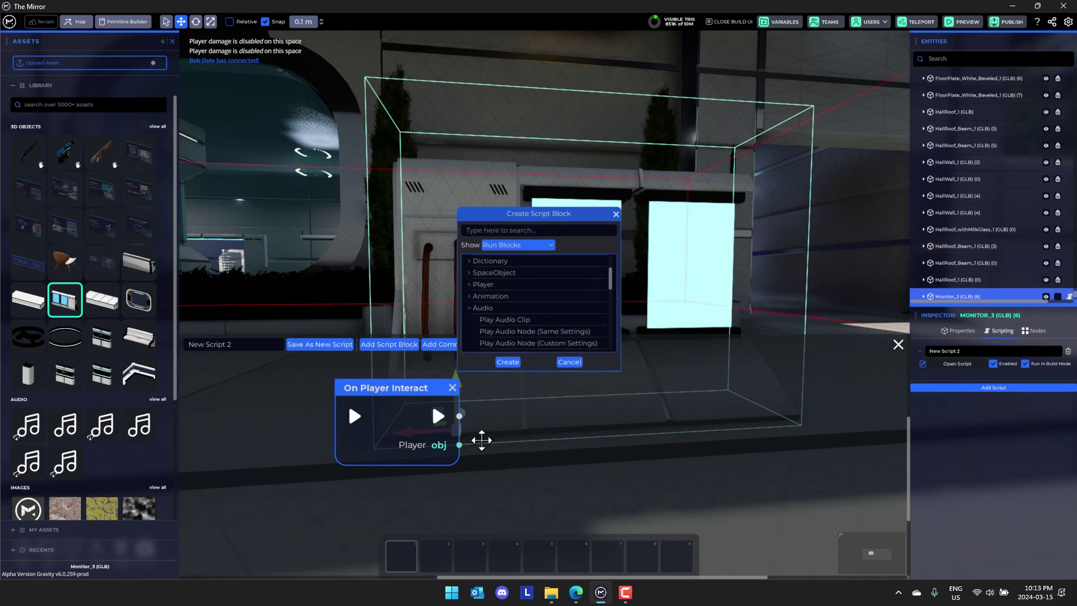
pyautogui.click(616, 213)
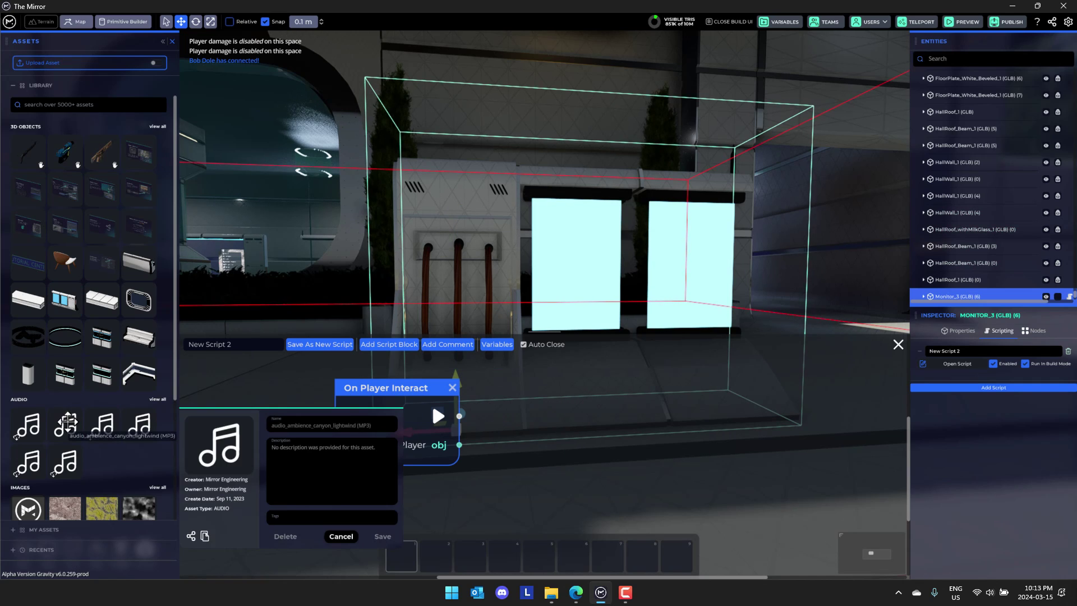
pyautogui.moveTo(65, 425); pyautogui.dragTo(603, 476)
pyautogui.moveTo(391, 387); pyautogui.dragTo(347, 387)
pyautogui.moveTo(780, 471); pyautogui.dragTo(640, 396)
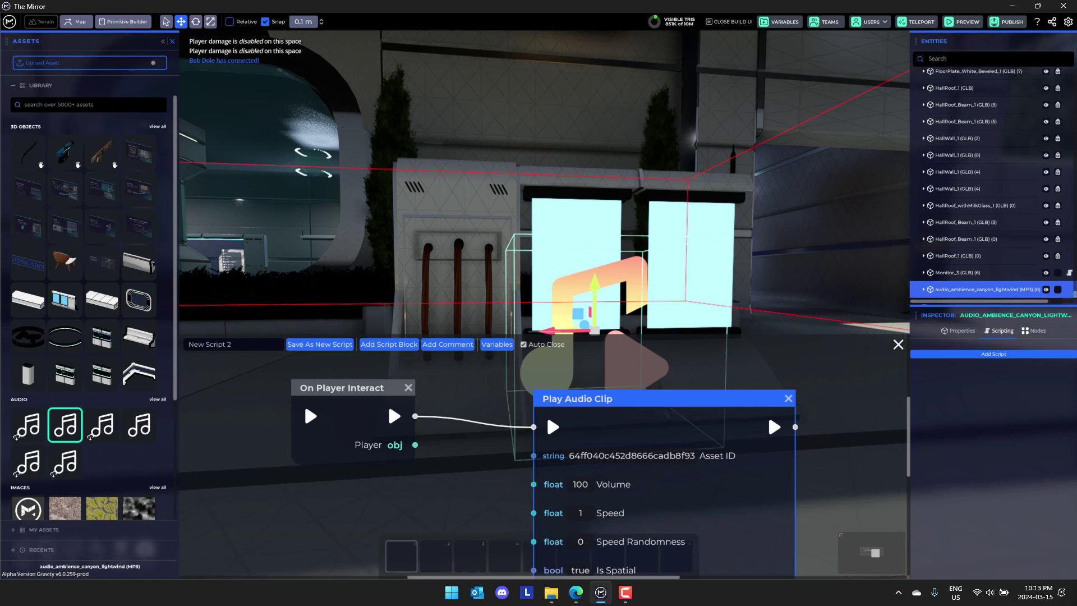
# Turn on Upload Asset and search the asset library for 'dog'.
pyautogui.click(45, 65)
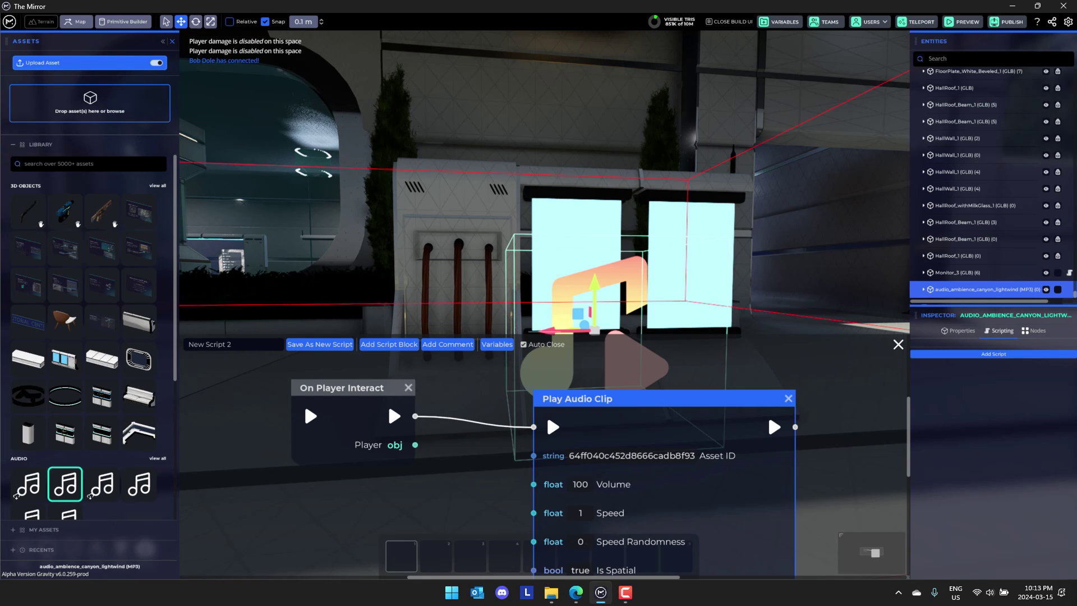
pyautogui.scroll(-5, 82, 309)
pyautogui.scroll(5, 81, 309)
pyautogui.click(67, 168)
pyautogui.write('dog')
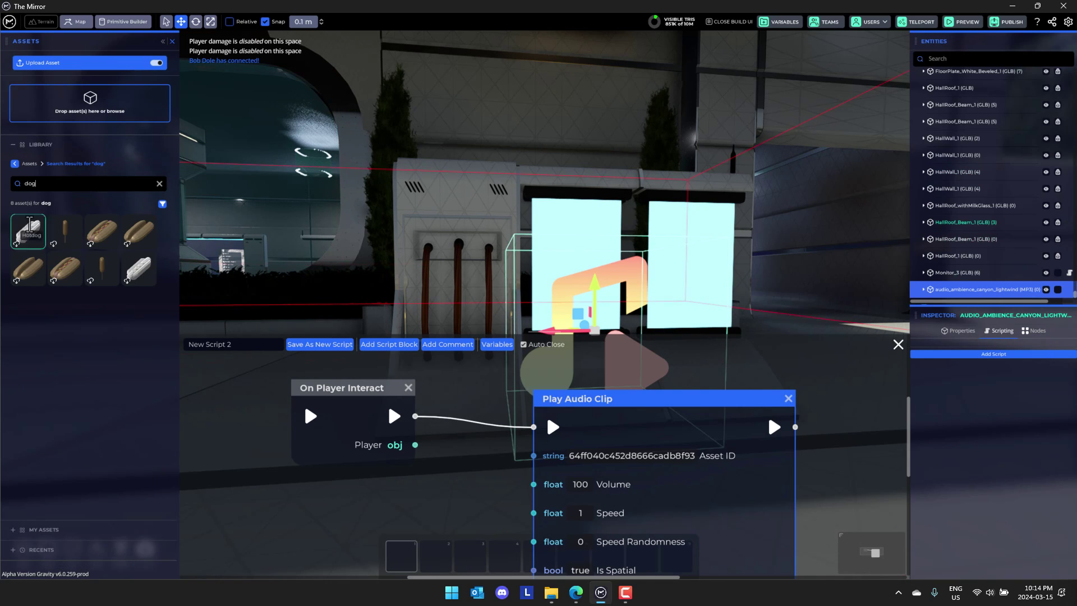
# Close the script node editor.
pyautogui.doubleClick(40, 185)
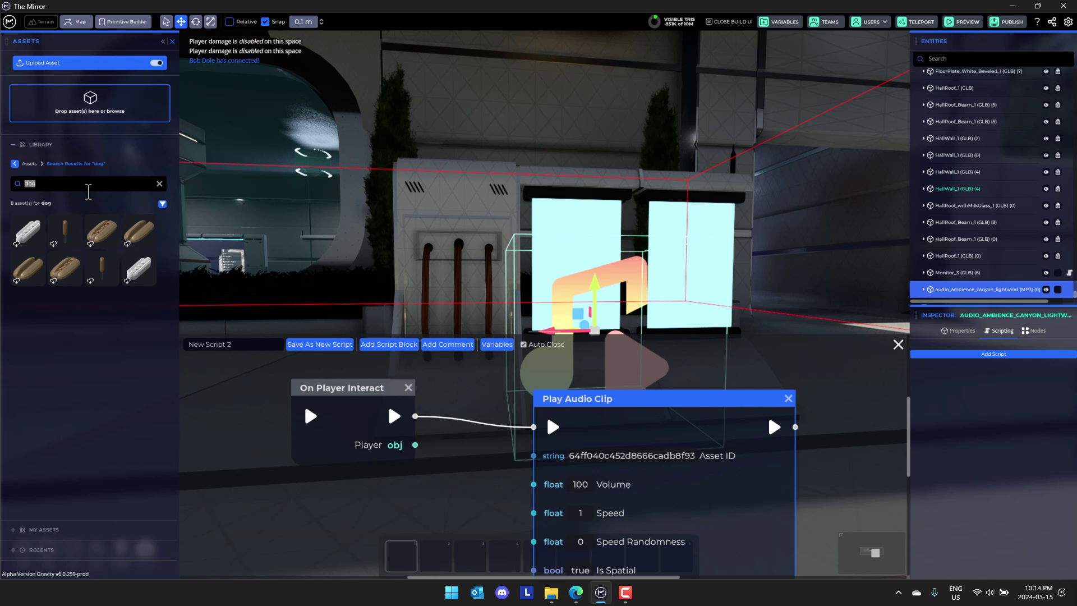
pyautogui.moveTo(785, 371); pyautogui.dragTo(741, 404)
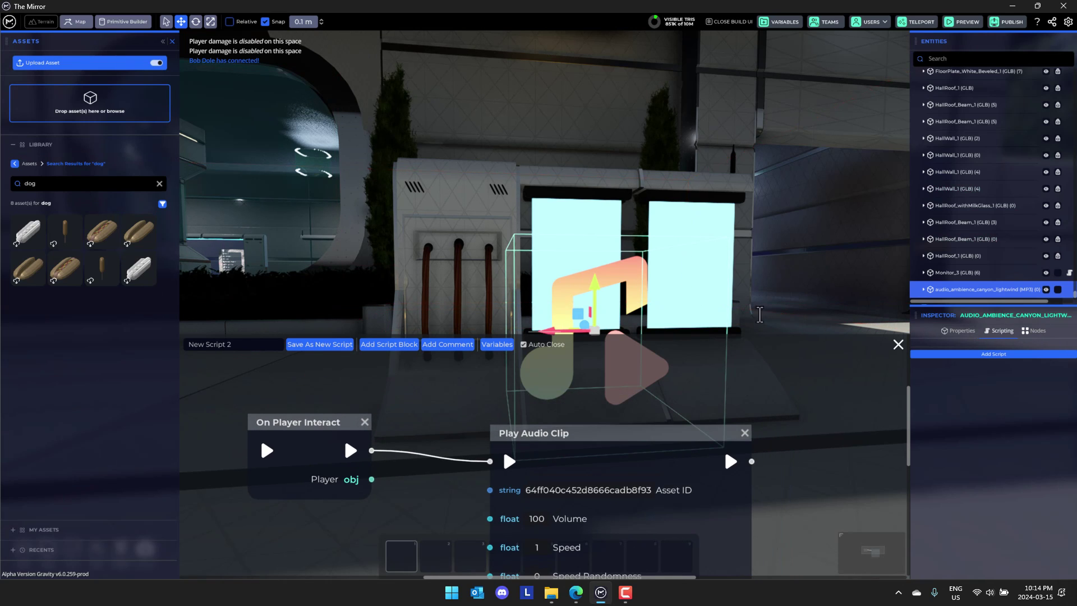
pyautogui.click(898, 344)
# Place the Hotdog model on the balcony walkway and orbit around it.
pyautogui.moveTo(894, 344); pyautogui.dragTo(174, 236, button='right')
pyautogui.moveTo(101, 230); pyautogui.dragTo(518, 387)
pyautogui.moveTo(518, 387); pyautogui.dragTo(1038, 263, button='right')
# Fly the camera down the indoor corridor toward the benches.
pyautogui.press('w')
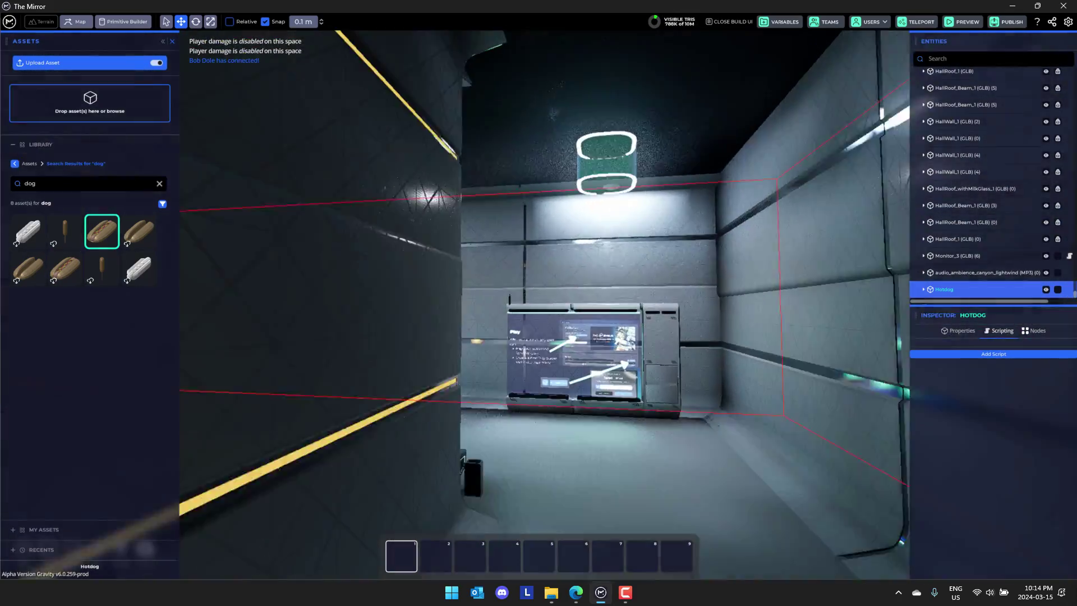
pyautogui.press('w')
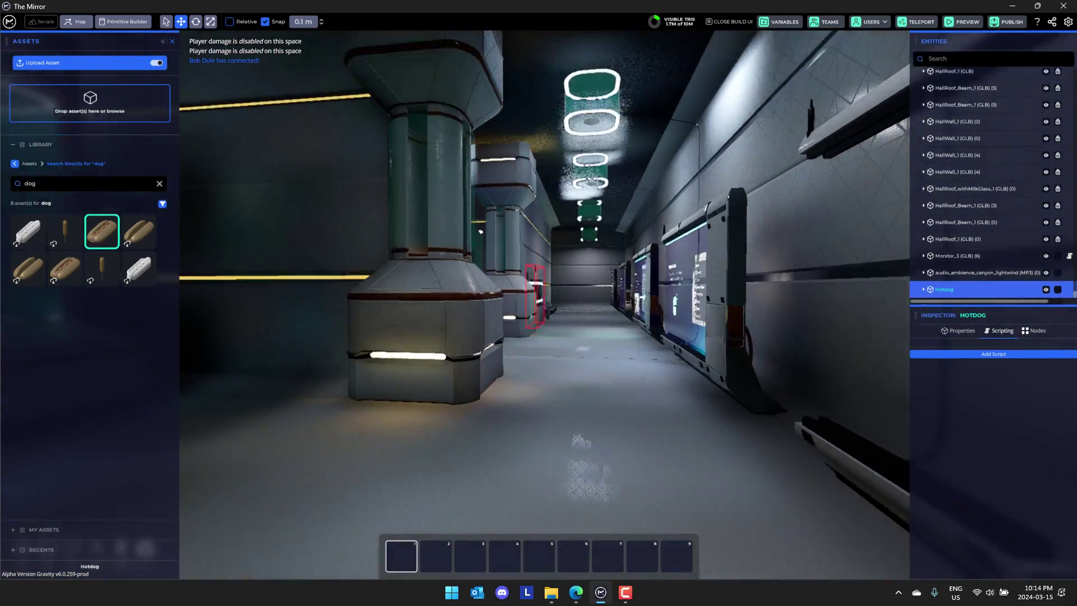
pyautogui.press('w')
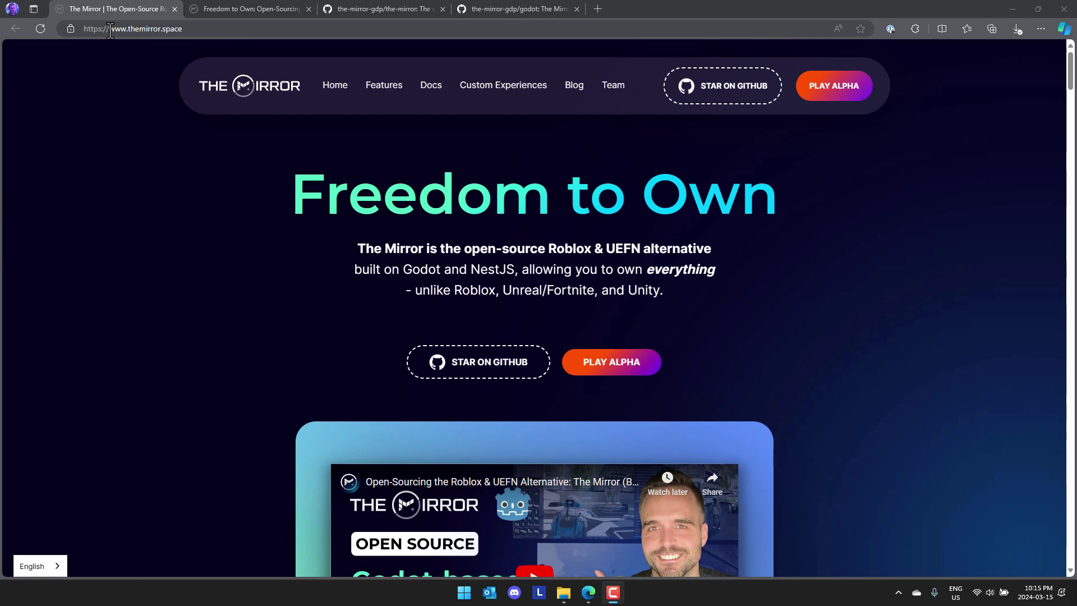
# Show The Mirror's homepage full screen in Edge and read its tagline.
pyautogui.click(174, 270)
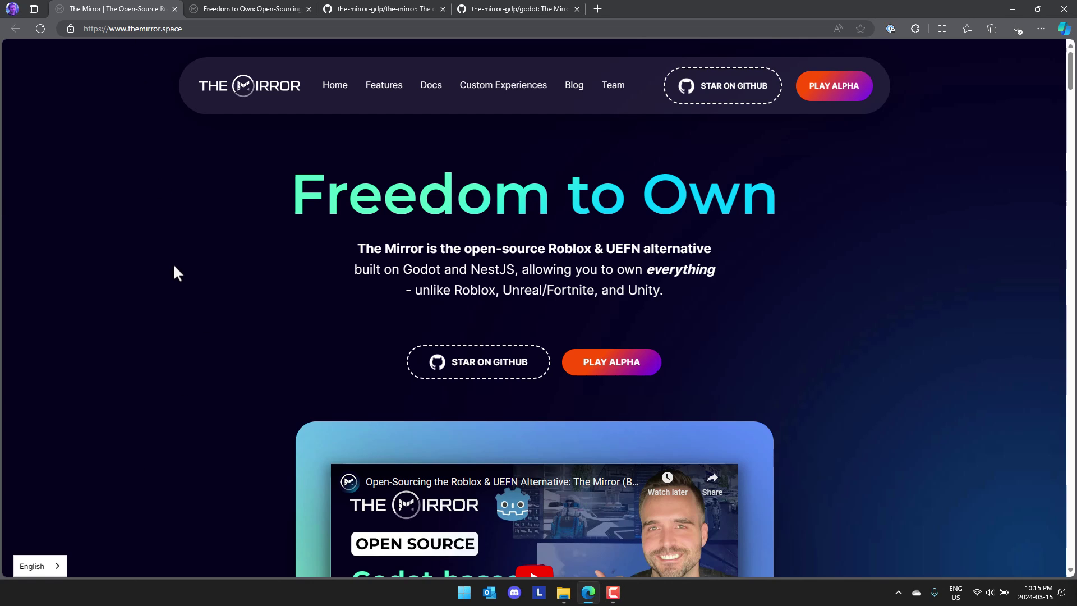
pyautogui.press('F11')
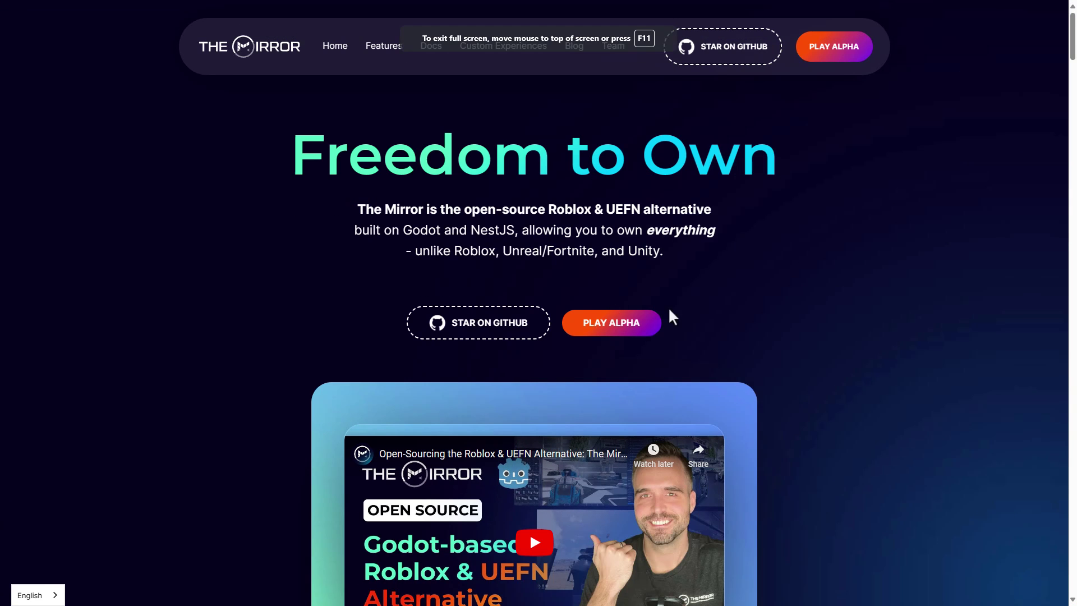
pyautogui.scroll(-2, 728, 314)
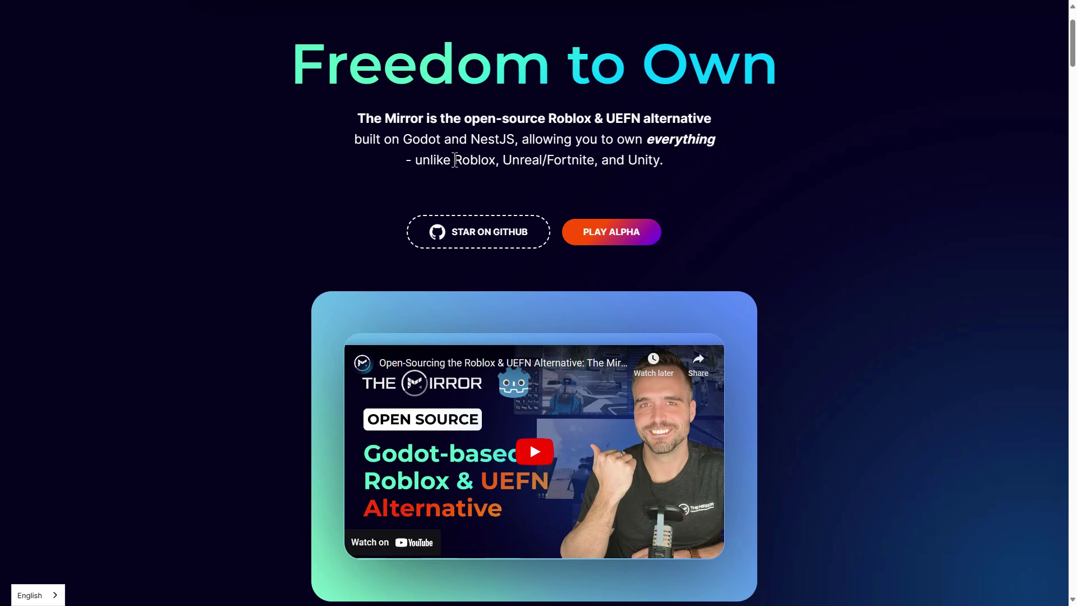
pyautogui.moveTo(453, 160); pyautogui.dragTo(574, 133)
pyautogui.click(586, 114)
# Scroll through the homepage sections and back up.
pyautogui.scroll(-1, 702, 167)
pyautogui.scroll(-8, 701, 167)
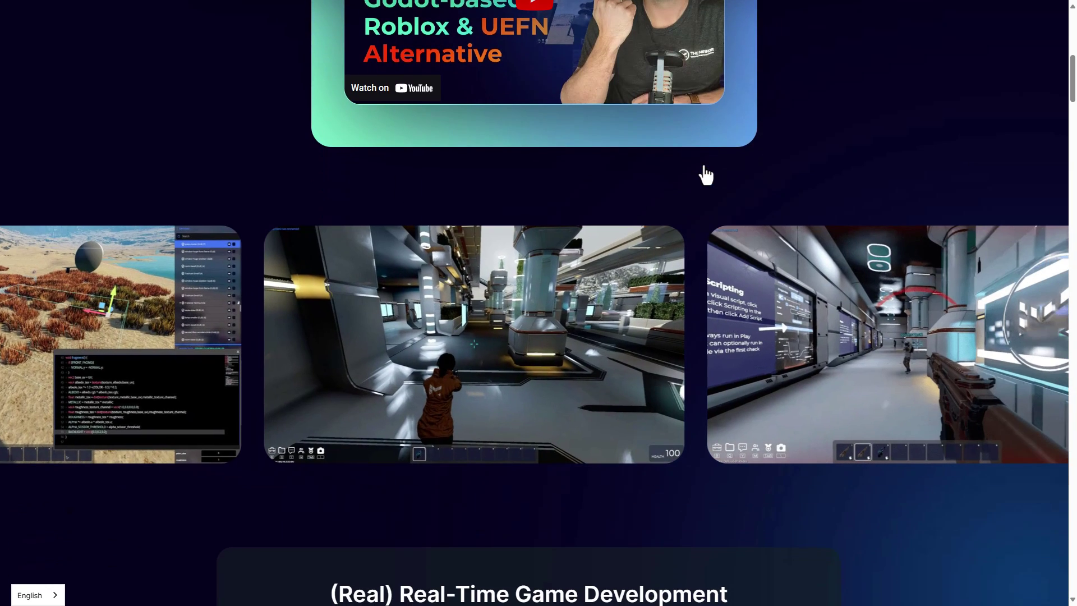
pyautogui.scroll(-3, 691, 248)
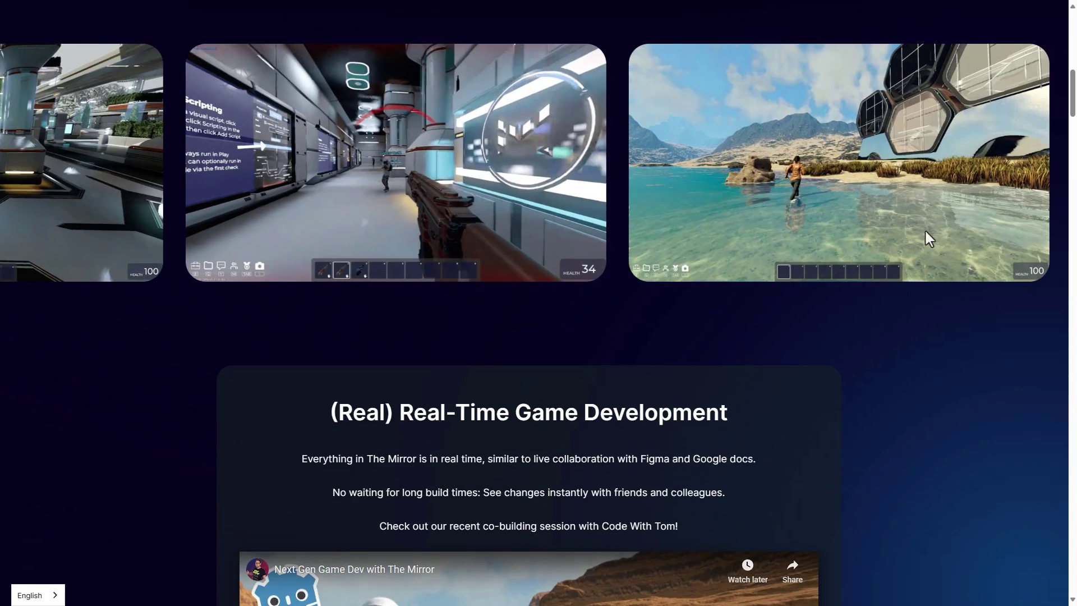
pyautogui.scroll(2, 924, 228)
pyautogui.scroll(-5, 921, 217)
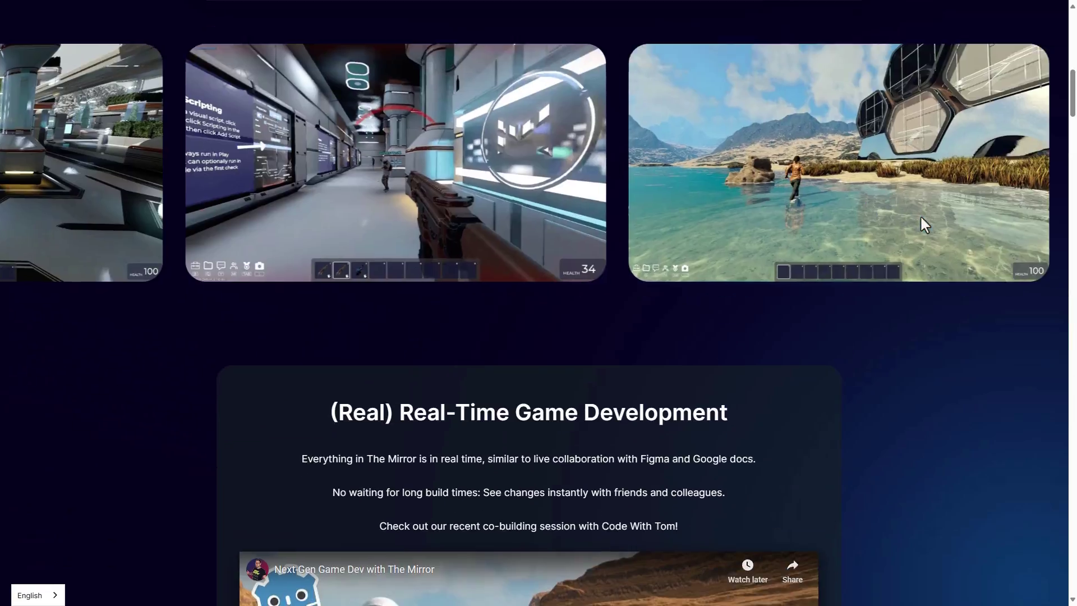
pyautogui.scroll(-2, 924, 225)
pyautogui.scroll(-2, 924, 225)
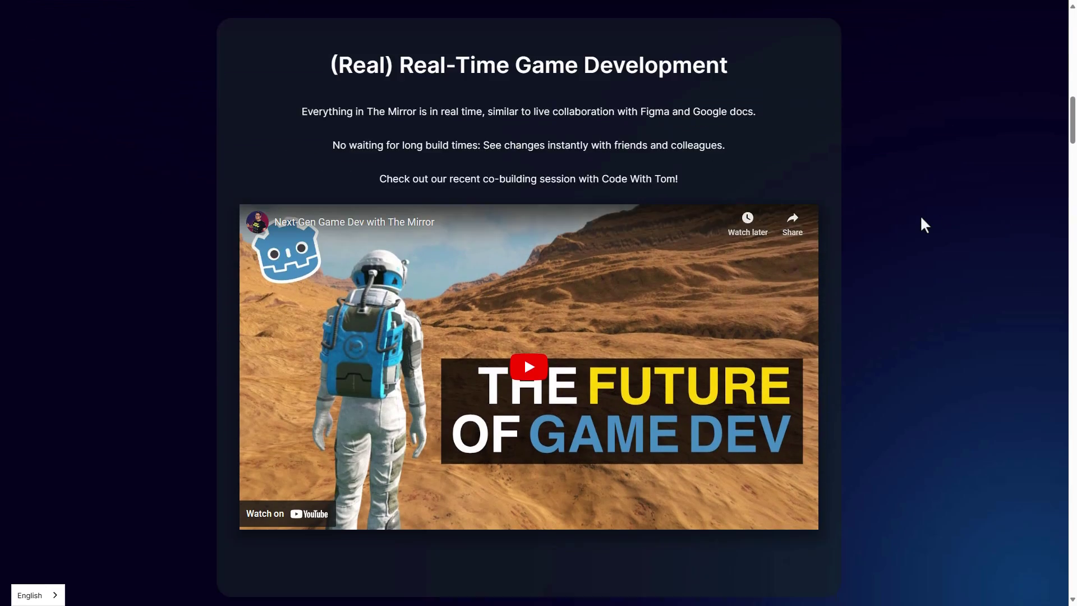
pyautogui.scroll(12, 925, 225)
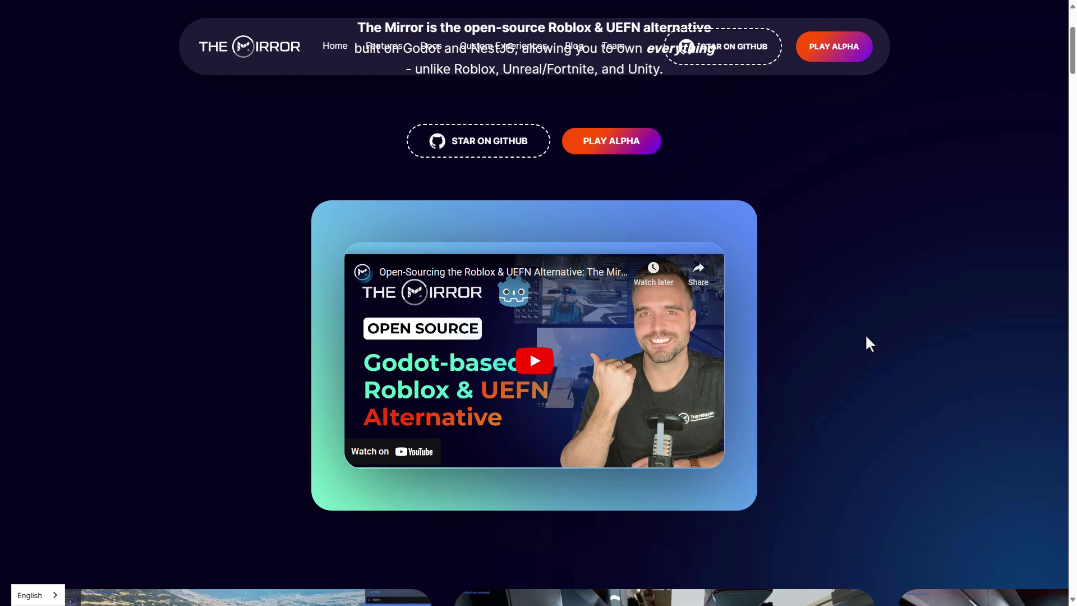
# Return to the 'Freedom to Own: Open-Sourcing The Mirror' post, exit full screen, and scroll into it.
pyautogui.hotkey('alt', 'Left')
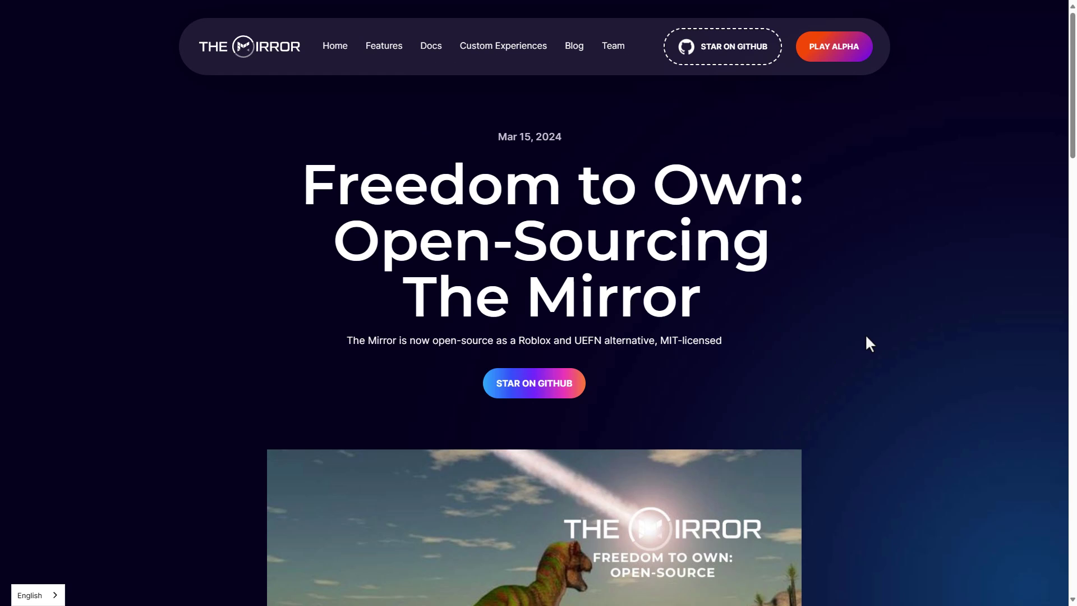
pyautogui.scroll(-12, 891, 335)
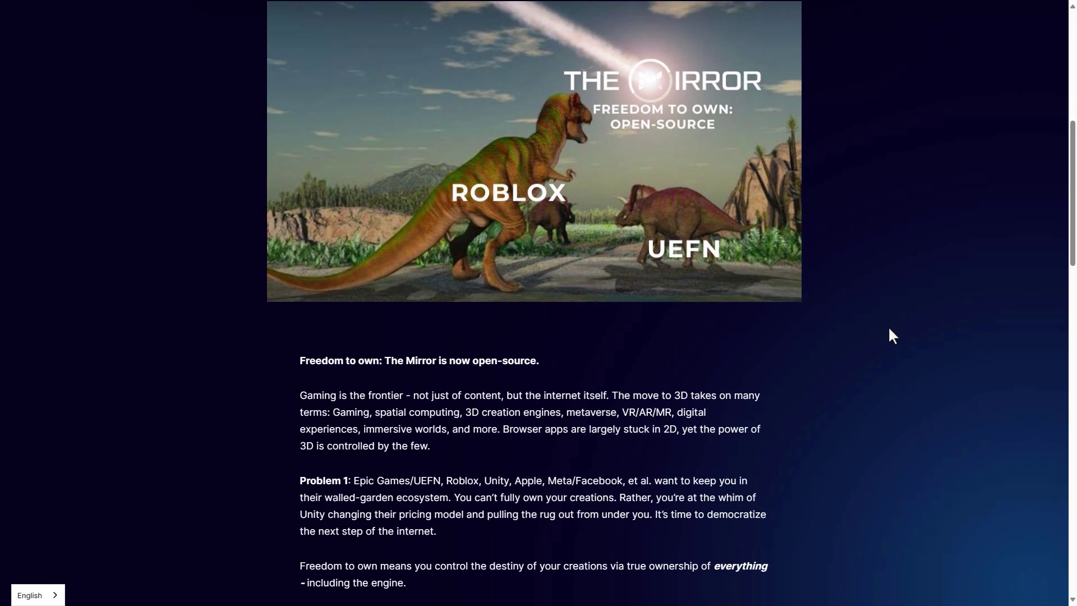
pyautogui.press('F11')
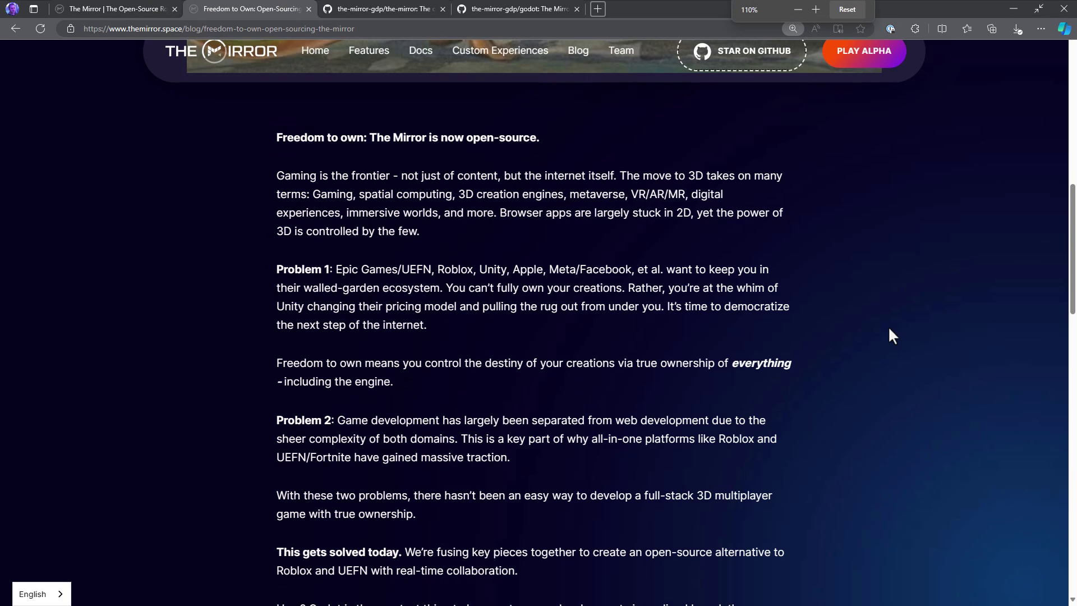
pyautogui.keyDown('ctrl'); pyautogui.scroll(2, 891, 335); pyautogui.keyUp('ctrl')
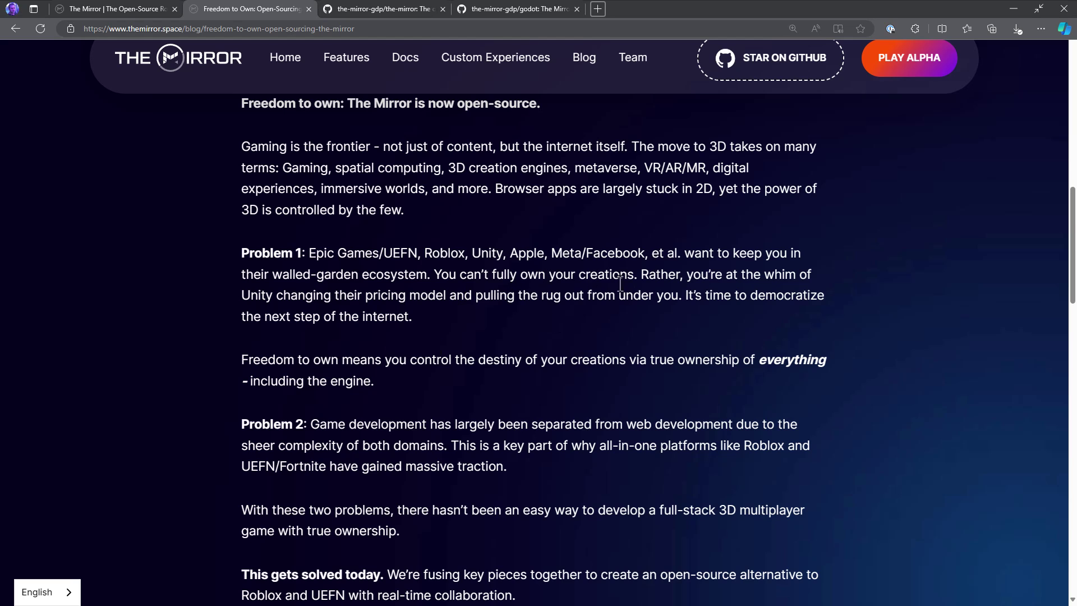
pyautogui.scroll(-3, 661, 296)
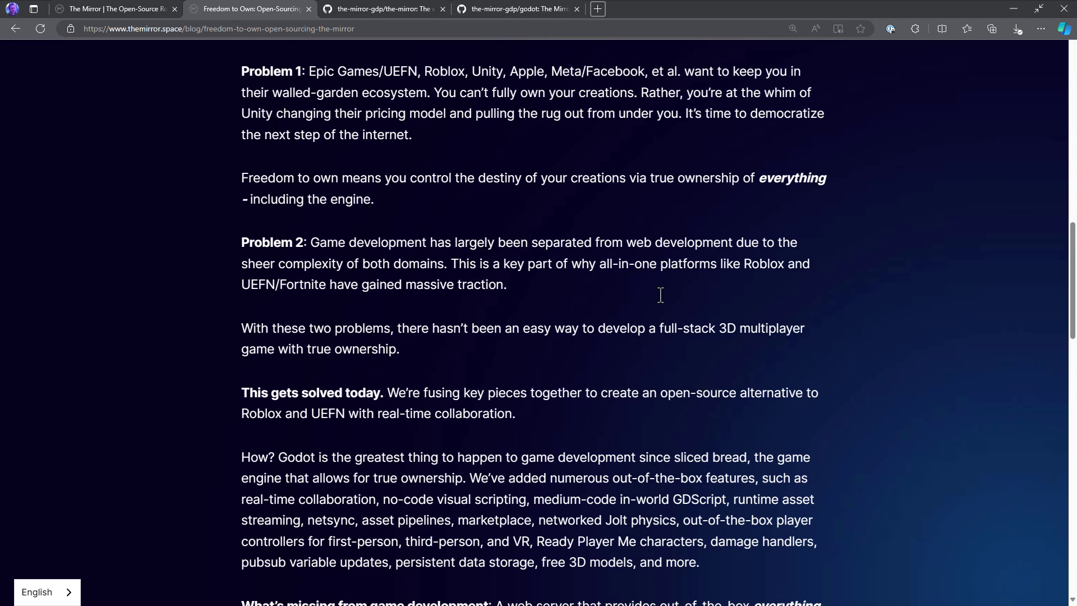
# Scroll the article past Problem 2 through the mirror-web-server and no-code-first sections.
pyautogui.scroll(-1, 661, 295)
pyautogui.scroll(-1, 667, 301)
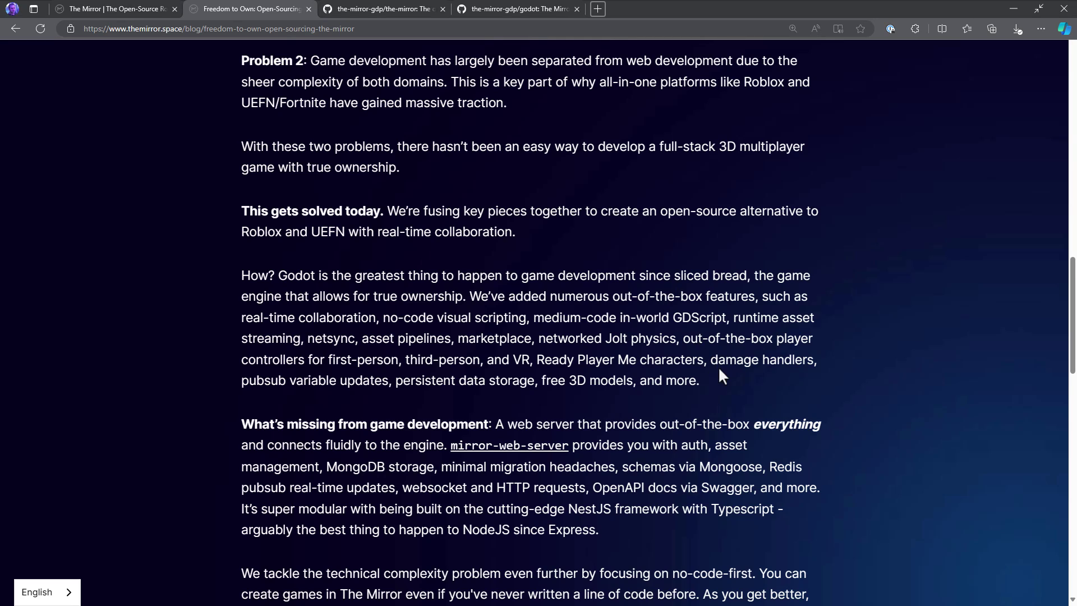
pyautogui.scroll(-3, 302, 234)
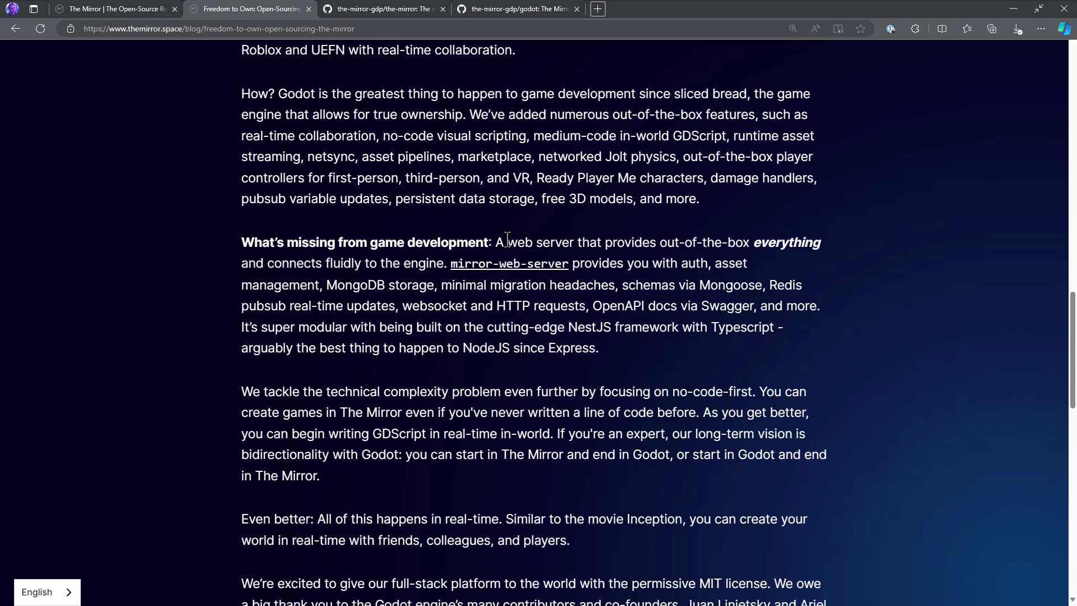
pyautogui.scroll(-2, 724, 198)
# Scroll to the article's end with the STAR ON GITHUB button and 'Join the movement' line.
pyautogui.scroll(-2, 836, 246)
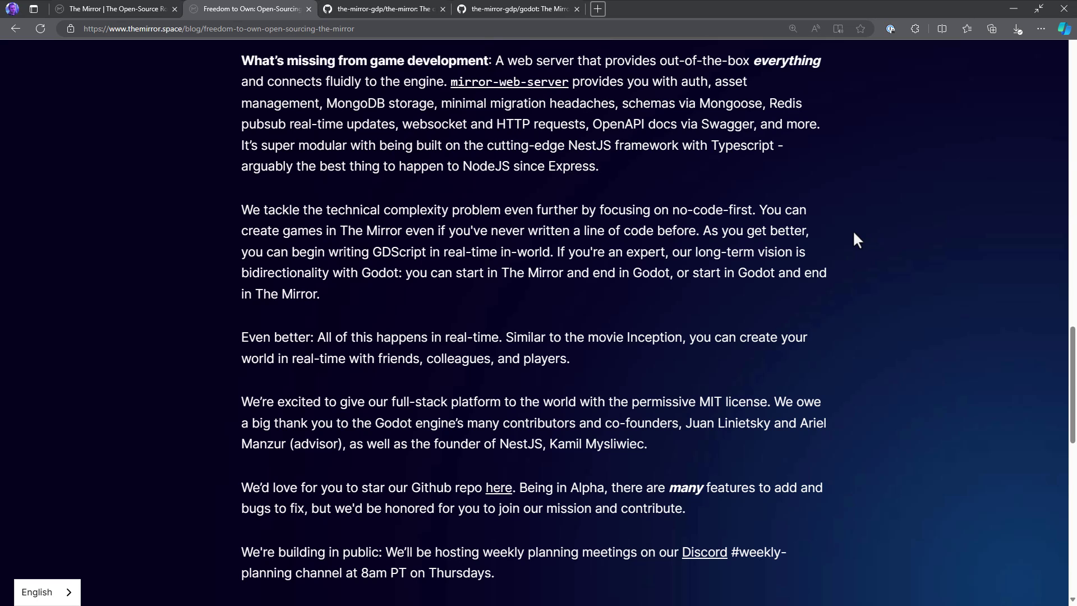
pyautogui.scroll(-2, 854, 234)
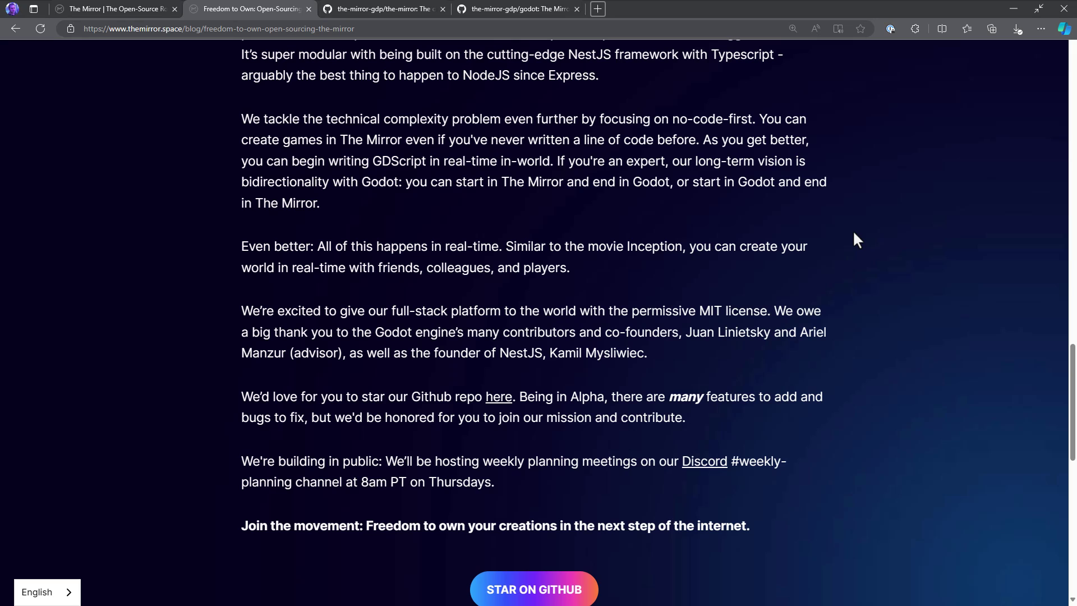
# Show The Mirror page full screen again and scroll back to its top.
pyautogui.scroll(-2, 789, 249)
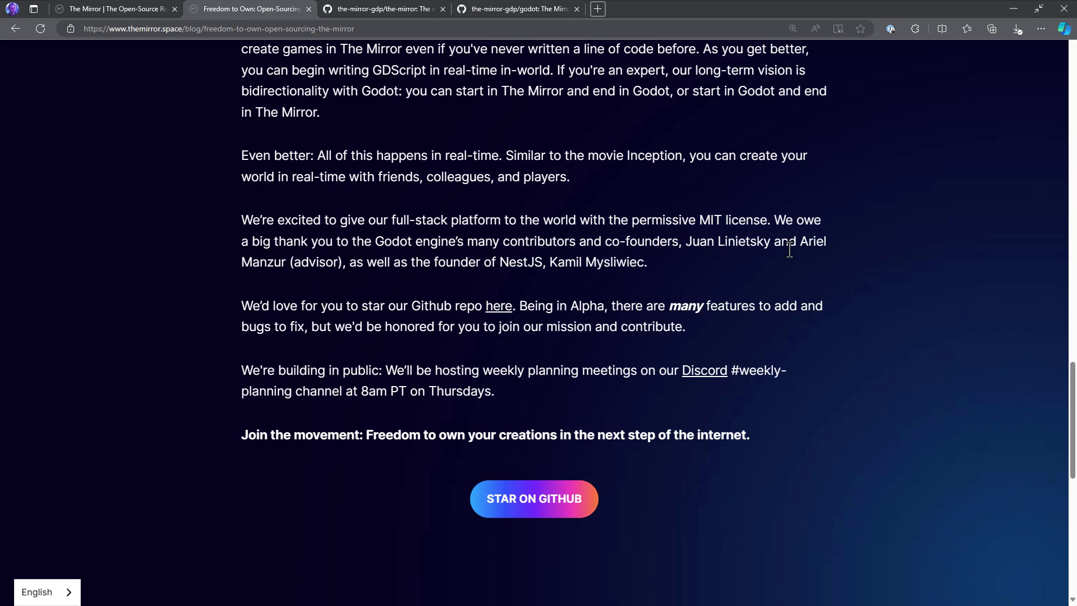
pyautogui.press('F11')
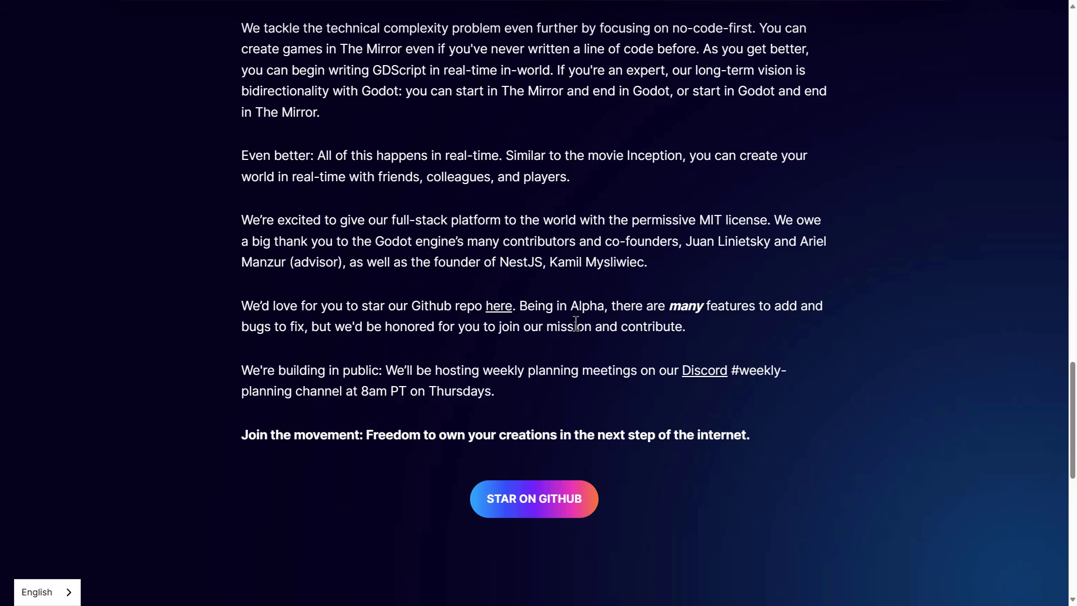
pyautogui.scroll(5, 568, 320)
pyautogui.scroll(5, 559, 335)
# Switch to the the-mirror-gdp/the-mirror GitHub repository and scroll down its page.
pyautogui.hotkey('ctrl', 'Tab')
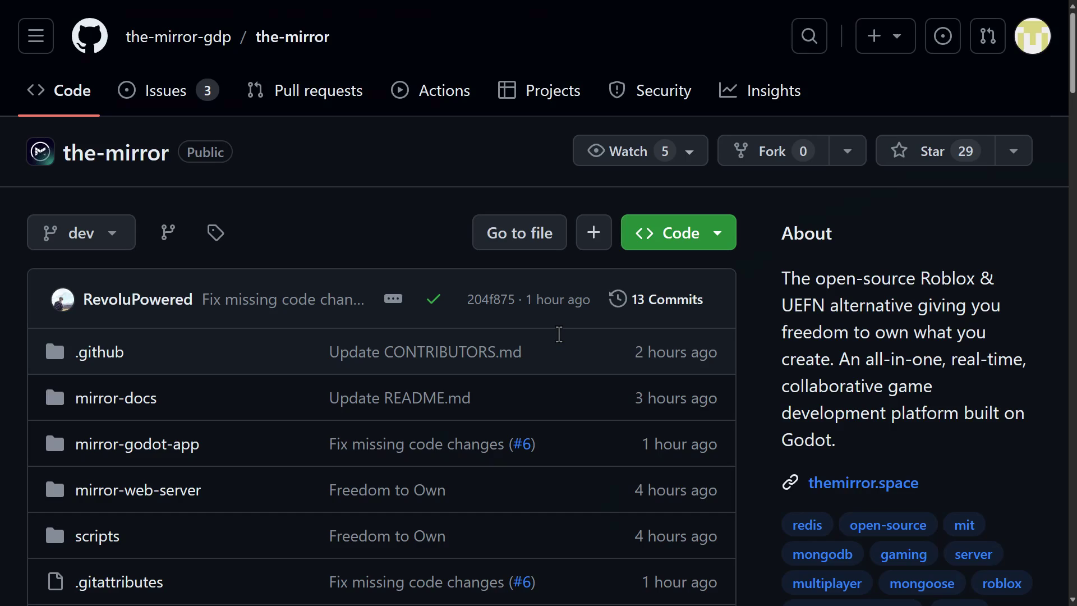
pyautogui.scroll(-3, 570, 344)
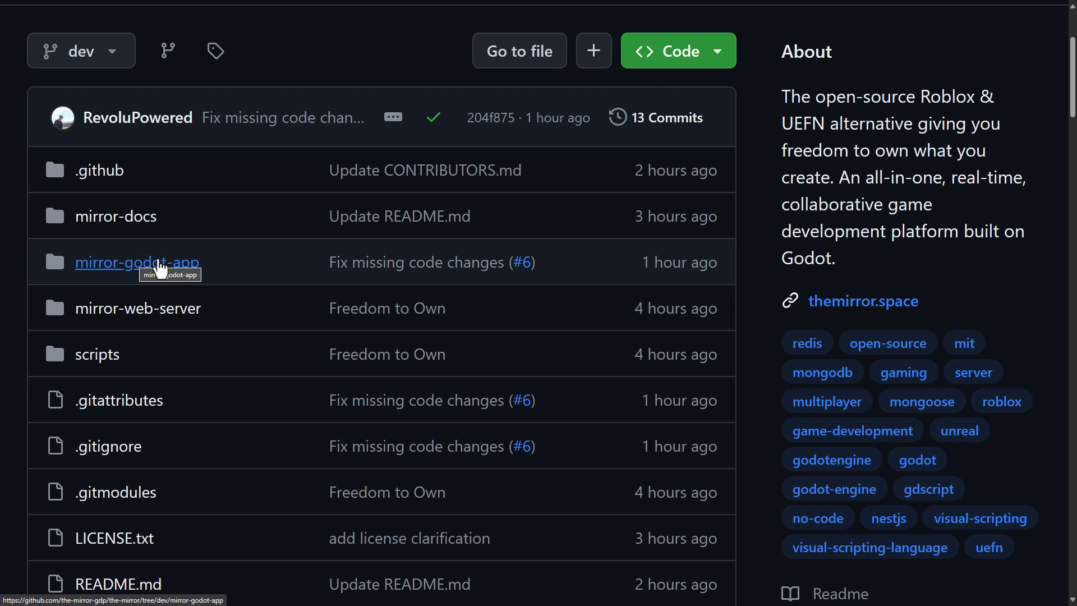
pyautogui.scroll(-4, 269, 293)
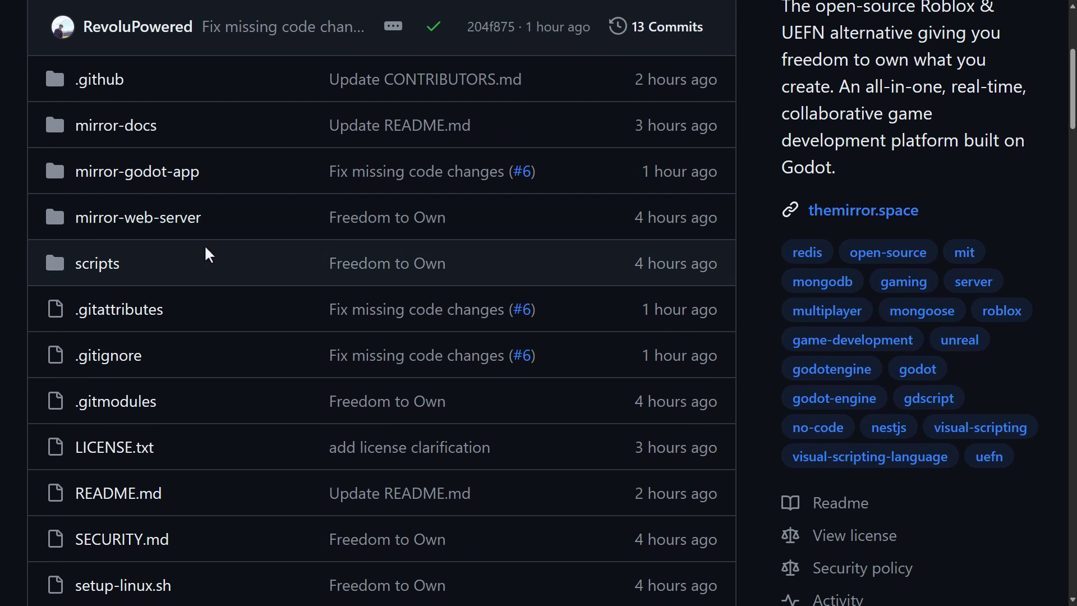
pyautogui.scroll(-4, 222, 246)
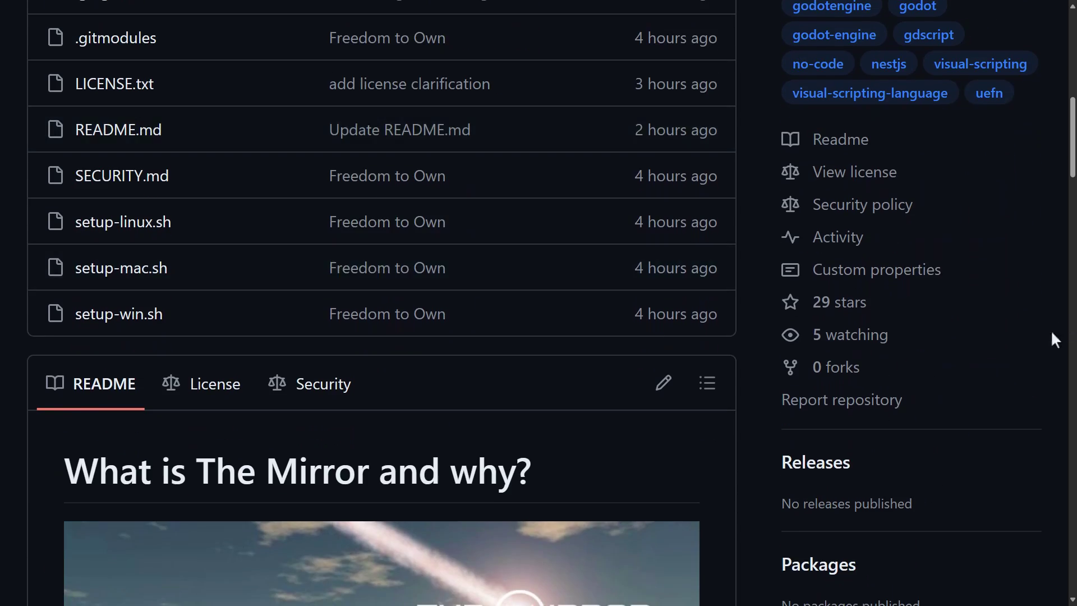
# Read the repository's License tab: MIT for code, CC BY 4.0 for game assets.
pyautogui.click(864, 174)
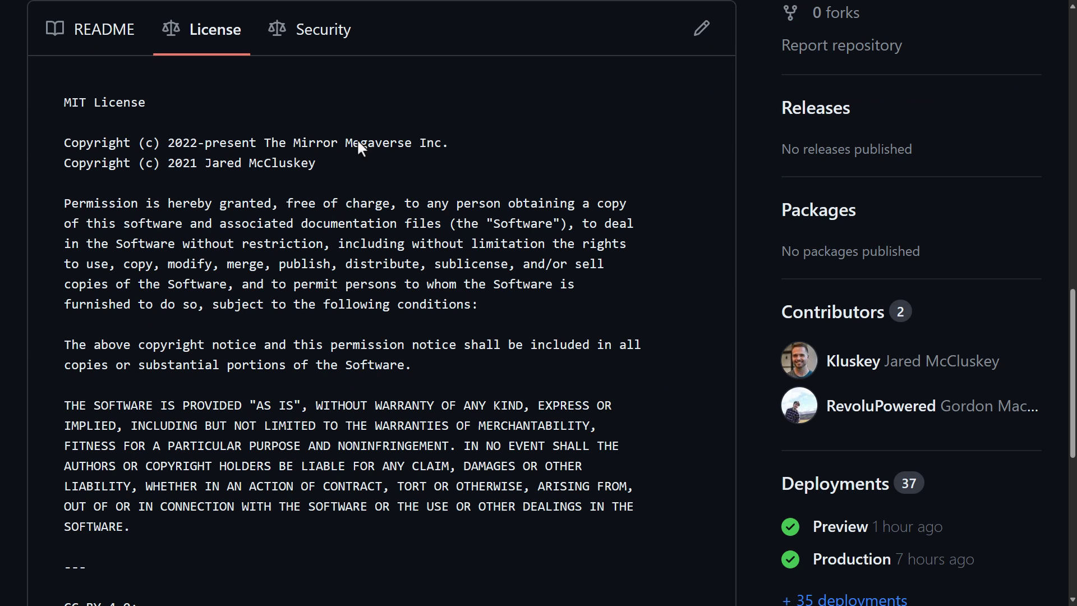
pyautogui.scroll(6, 371, 148)
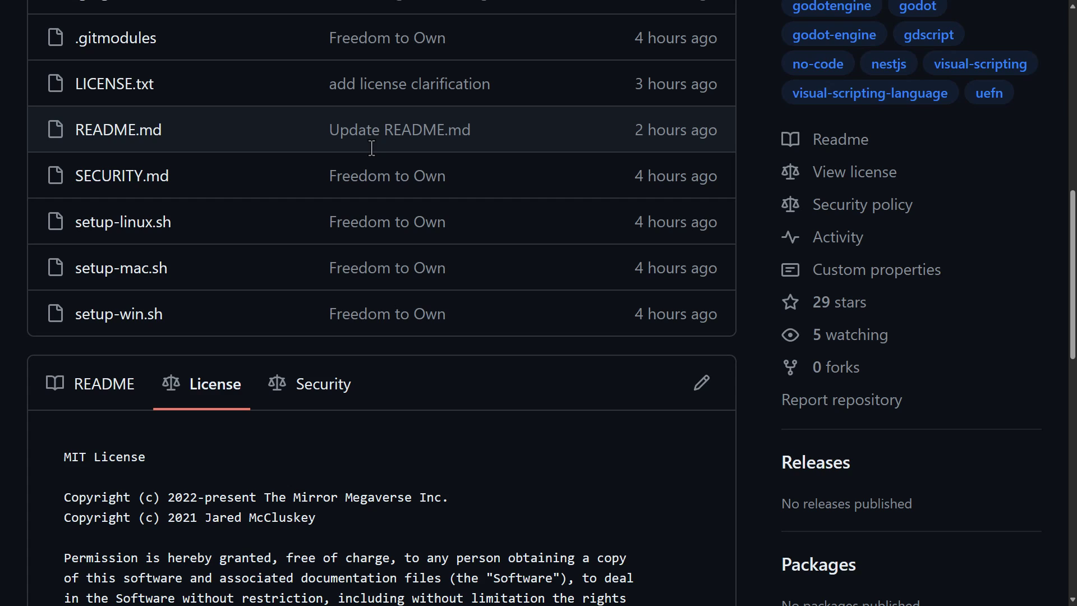
pyautogui.scroll(-13, 606, 264)
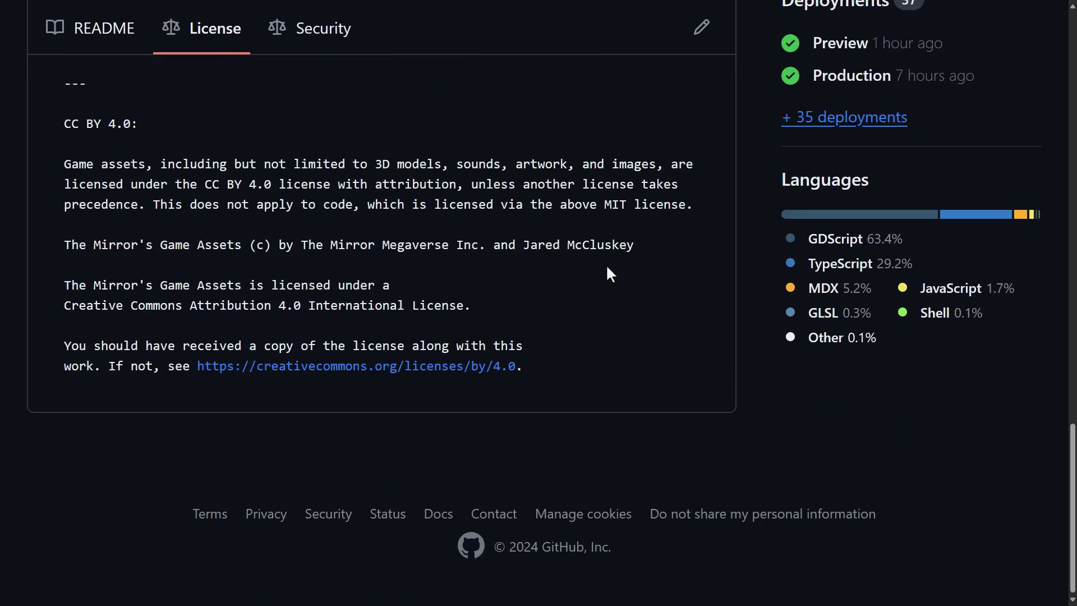
pyautogui.scroll(20, 606, 264)
pyautogui.scroll(4, 610, 275)
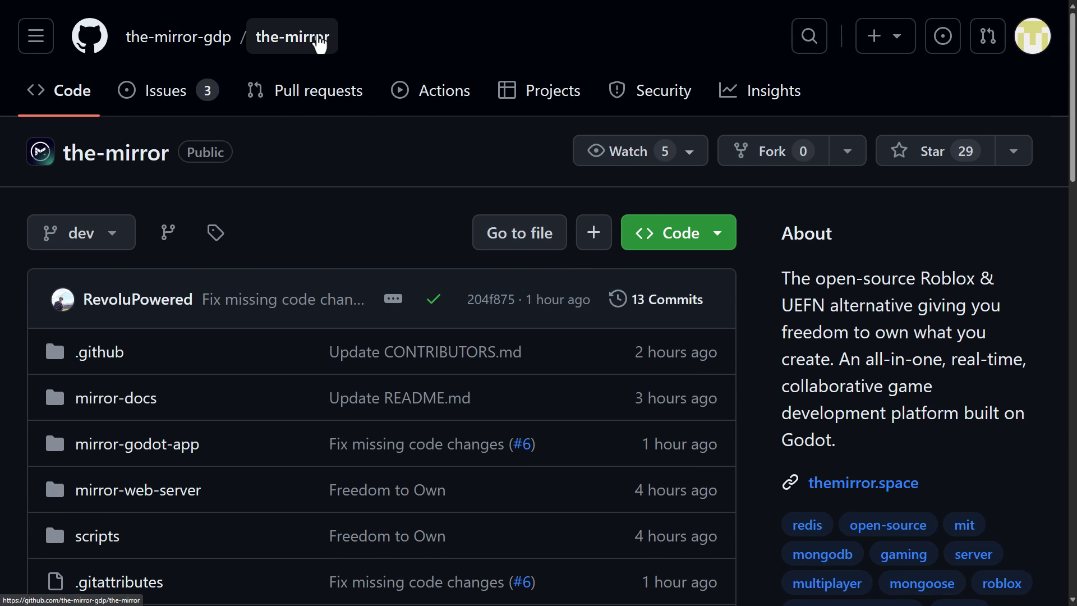
# Switch to the the-mirror-gdp/godot fork on the themirror branch and scan its file list.
pyautogui.hotkey('alt', 'Left')
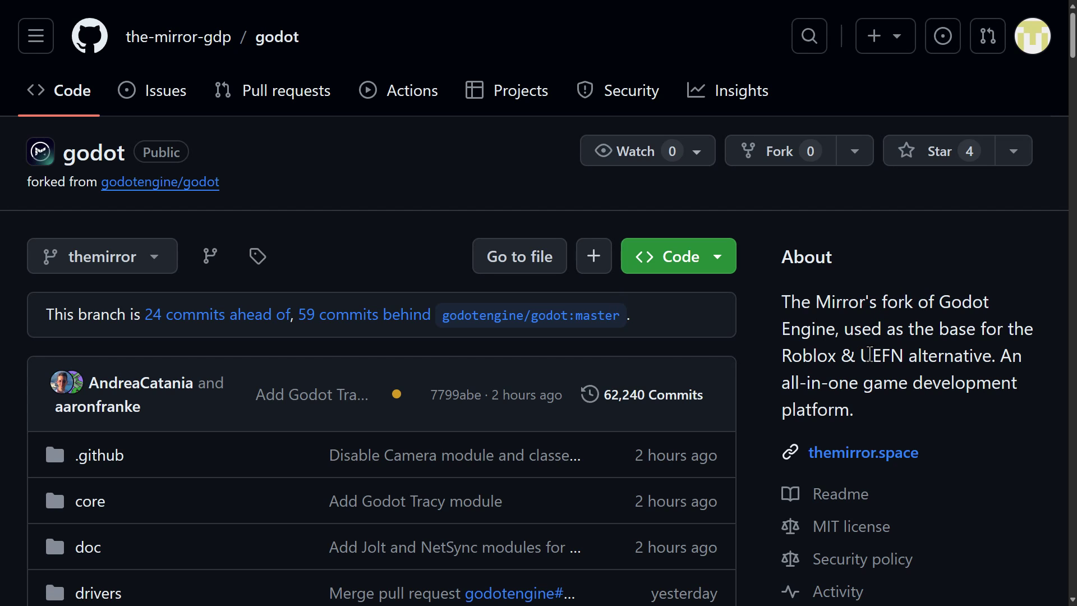
pyautogui.scroll(-3, 839, 377)
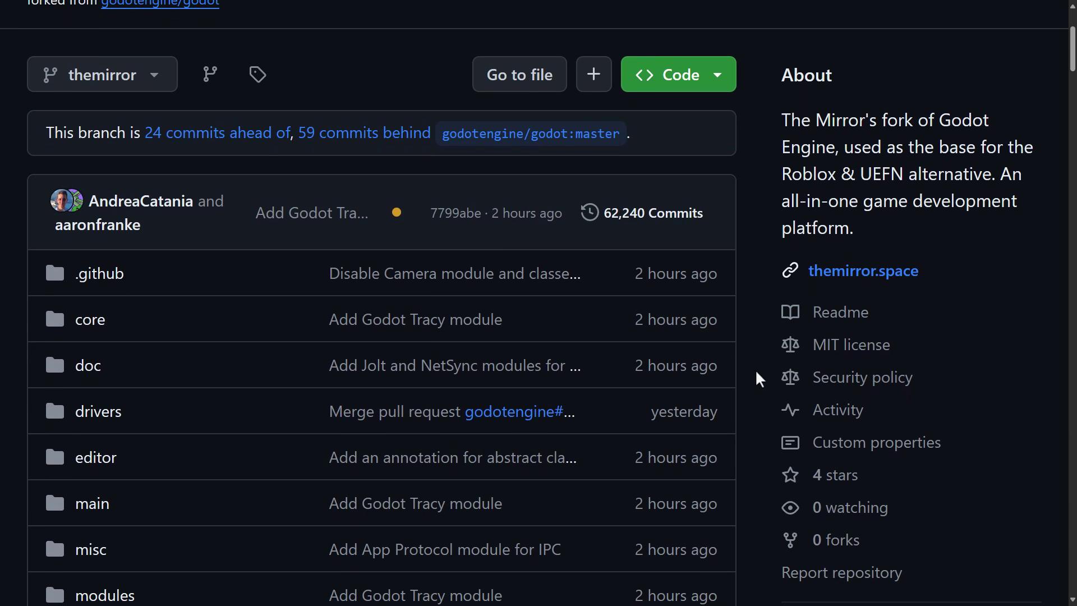
pyautogui.scroll(-7, 337, 280)
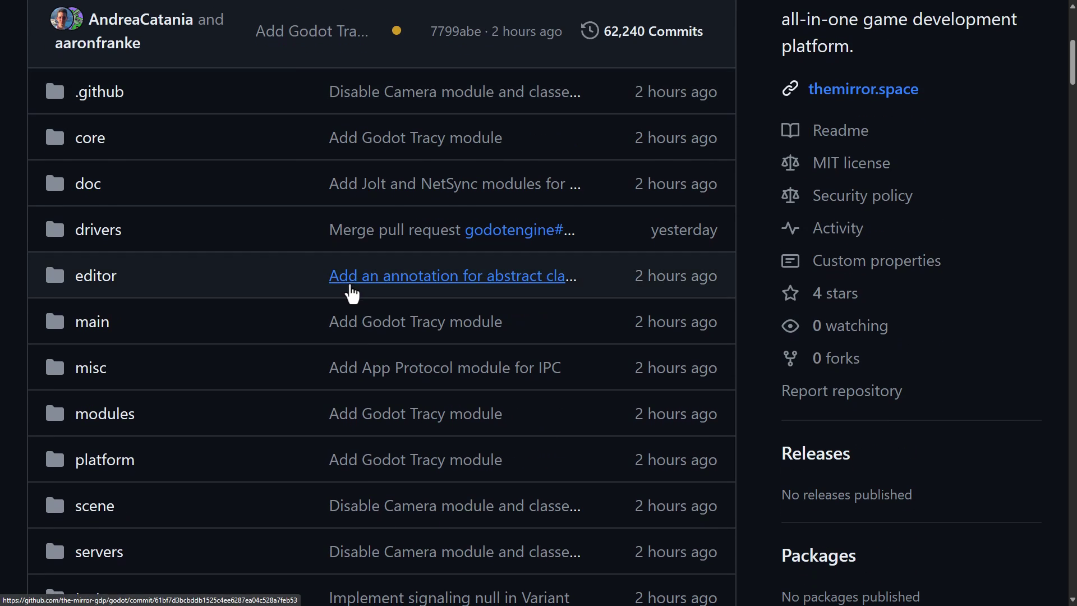
pyautogui.scroll(4, 348, 289)
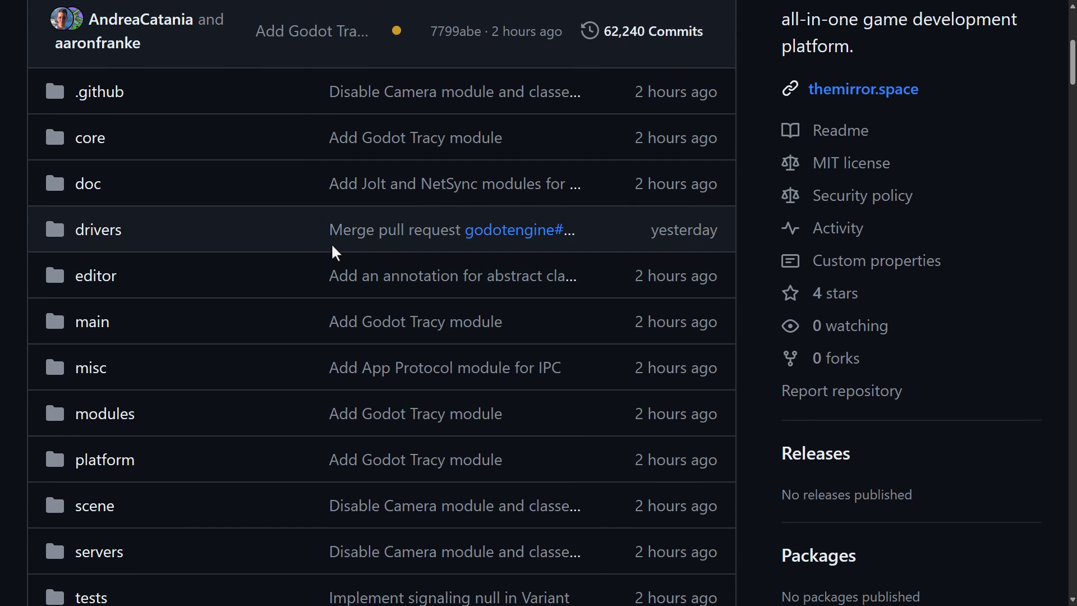
# Read through the Godot fork's README to the bottom, then scroll back up.
pyautogui.scroll(-18, 591, 243)
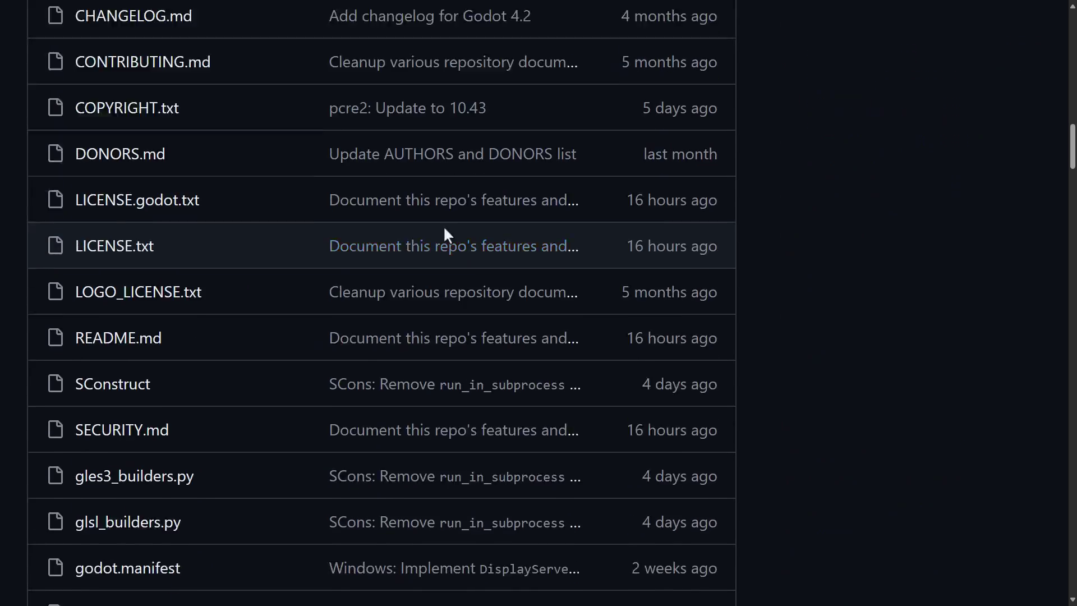
pyautogui.scroll(-19, 368, 257)
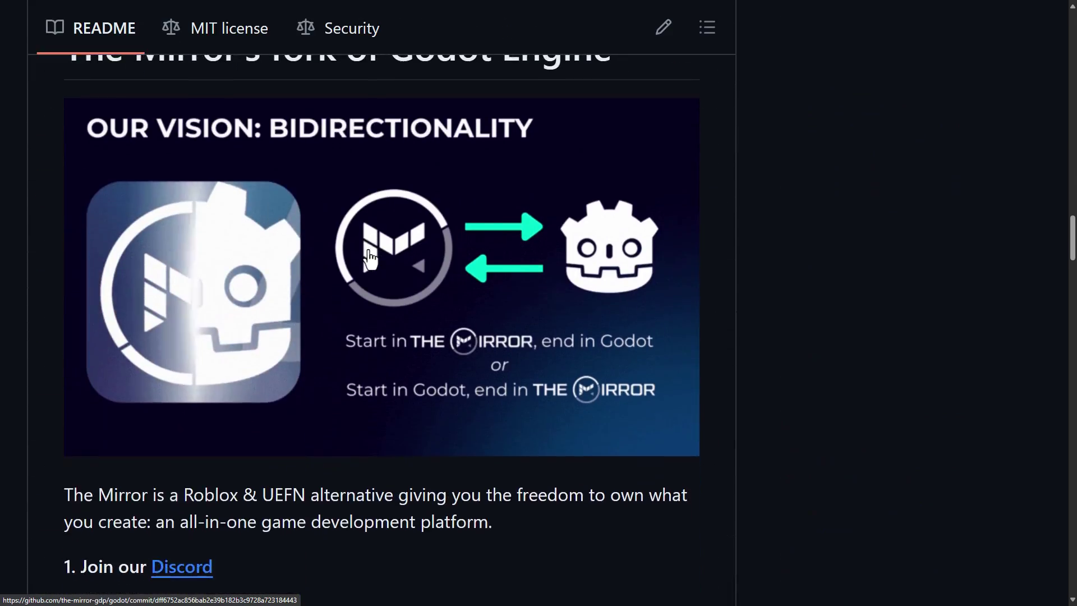
pyautogui.scroll(-6, 369, 258)
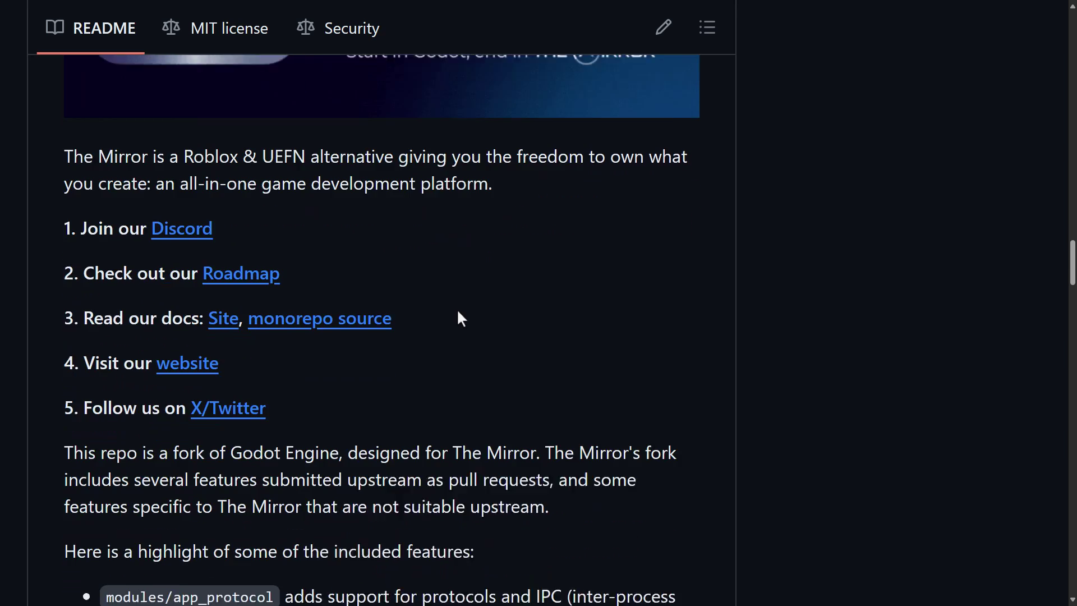
pyautogui.scroll(-2, 458, 312)
pyautogui.scroll(-3, 460, 311)
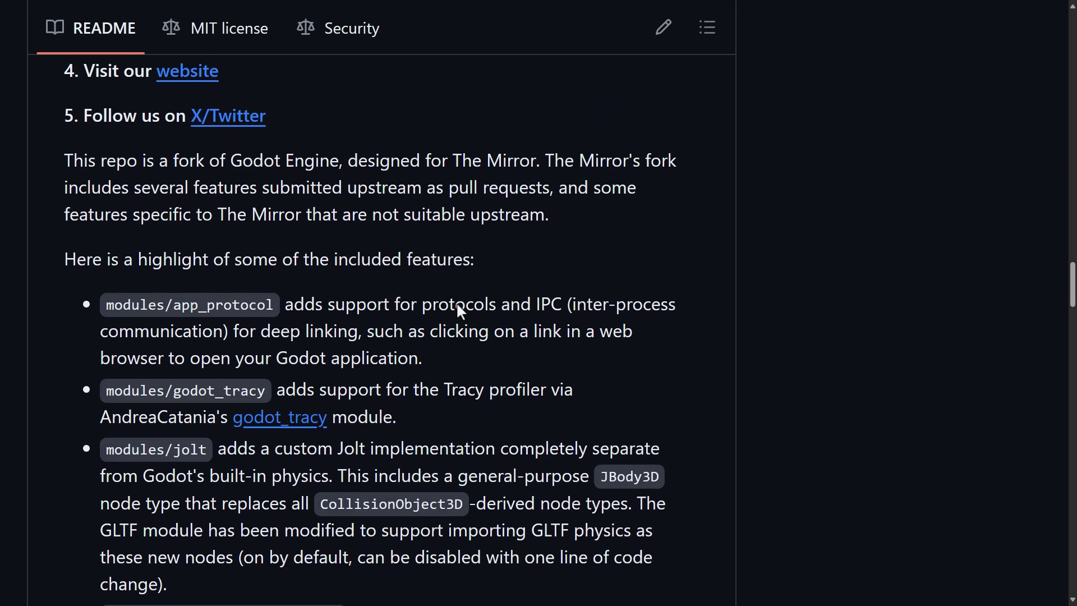
pyautogui.scroll(-5, 457, 303)
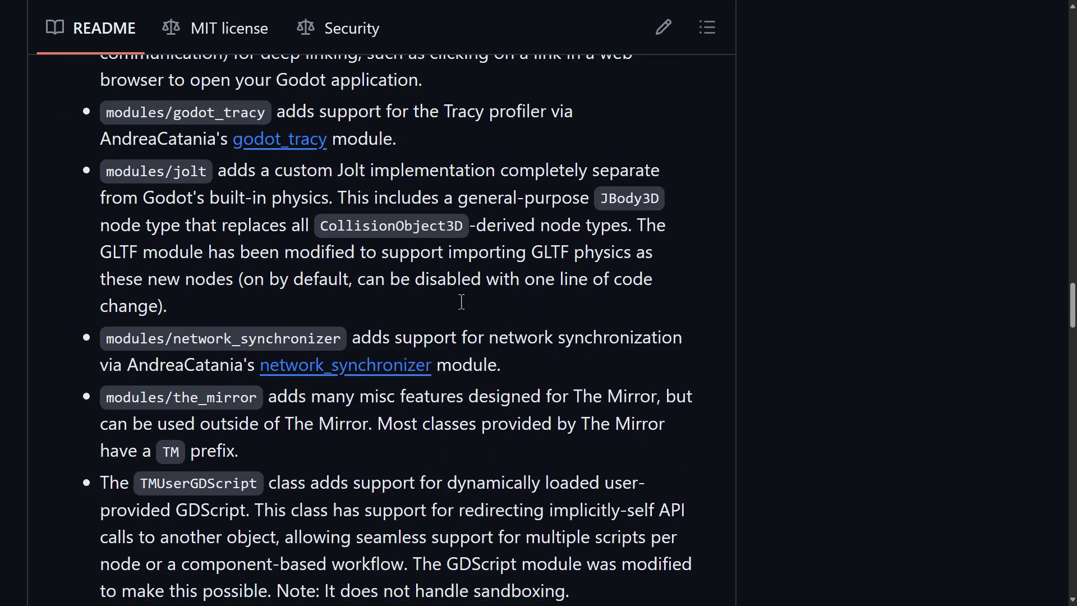
pyautogui.scroll(-7, 527, 303)
pyautogui.scroll(-20, 600, 326)
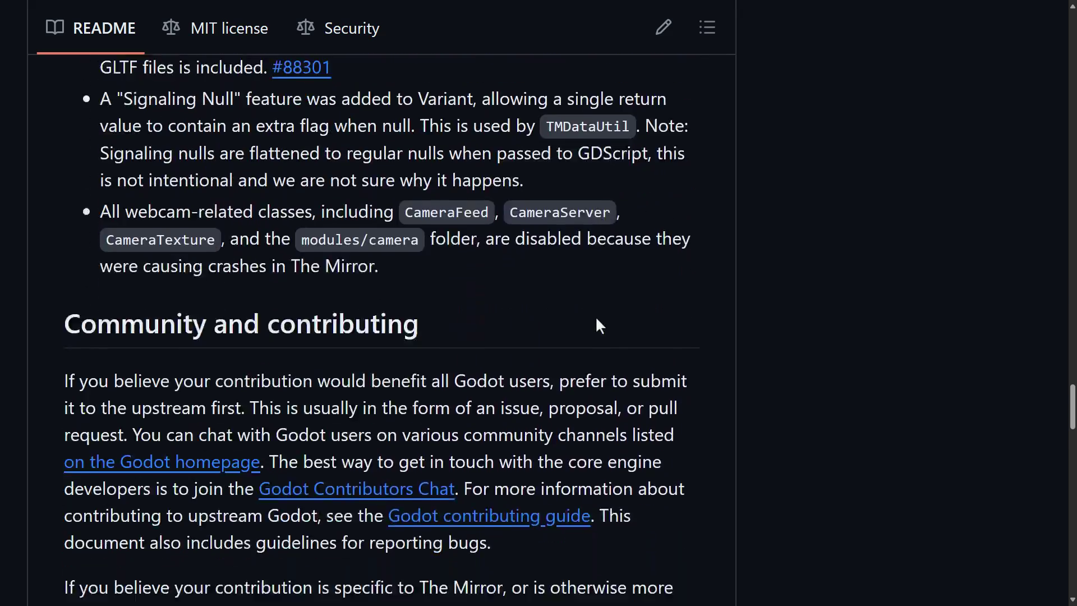
pyautogui.scroll(-4, 392, 260)
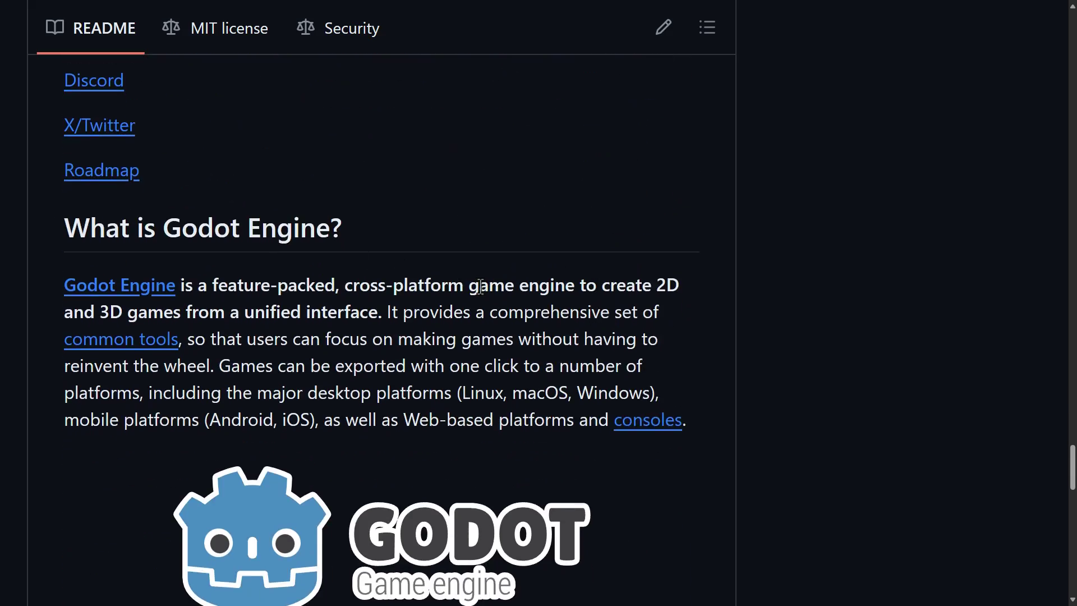
pyautogui.scroll(-3, 343, 340)
pyautogui.scroll(-8, 449, 319)
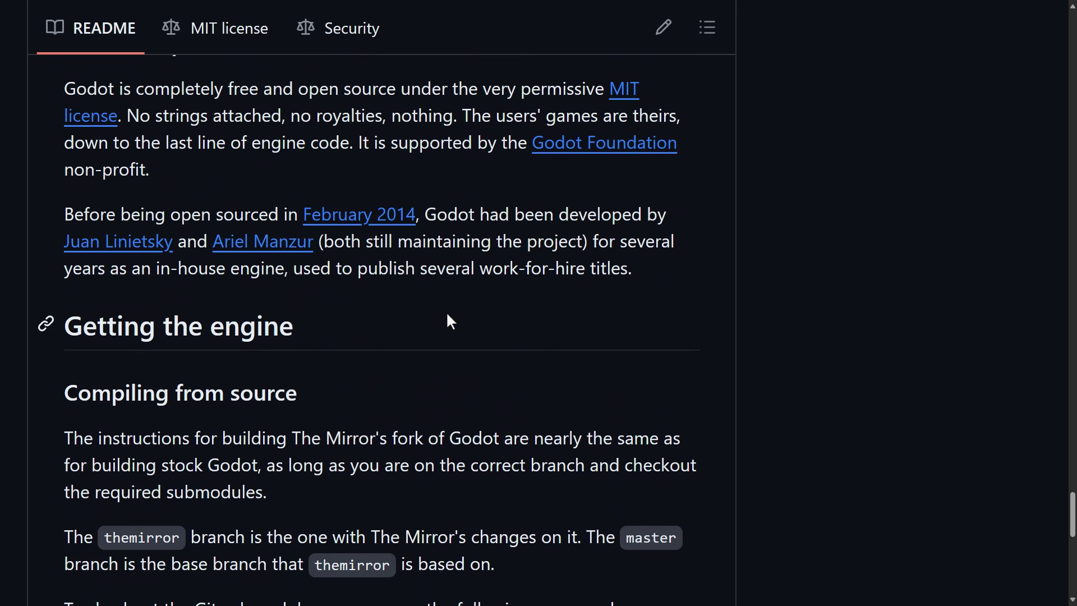
pyautogui.scroll(-12, 657, 332)
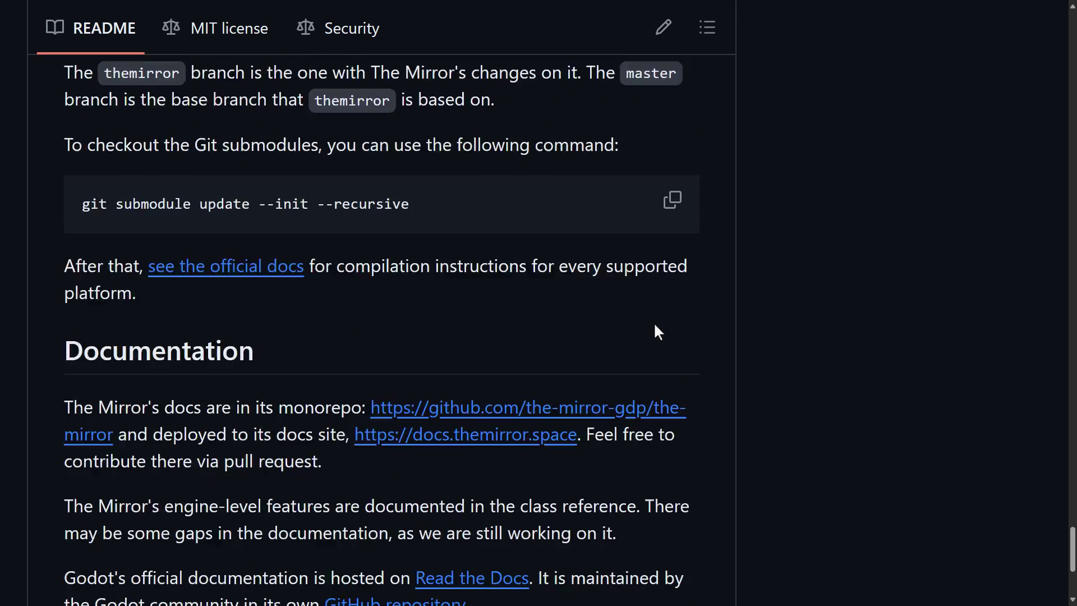
pyautogui.scroll(15, 667, 383)
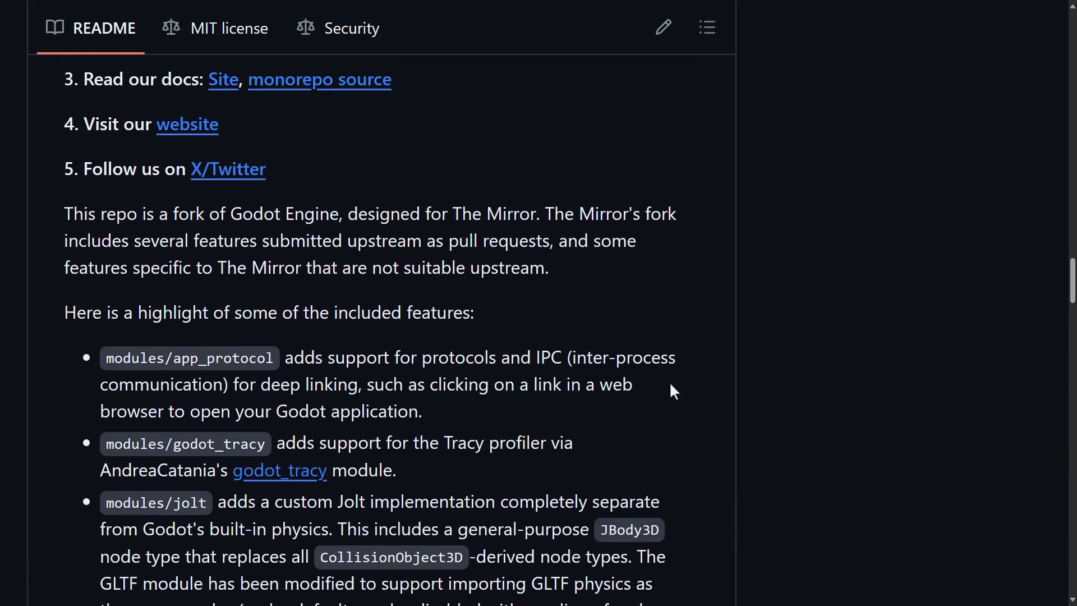
pyautogui.scroll(15, 598, 336)
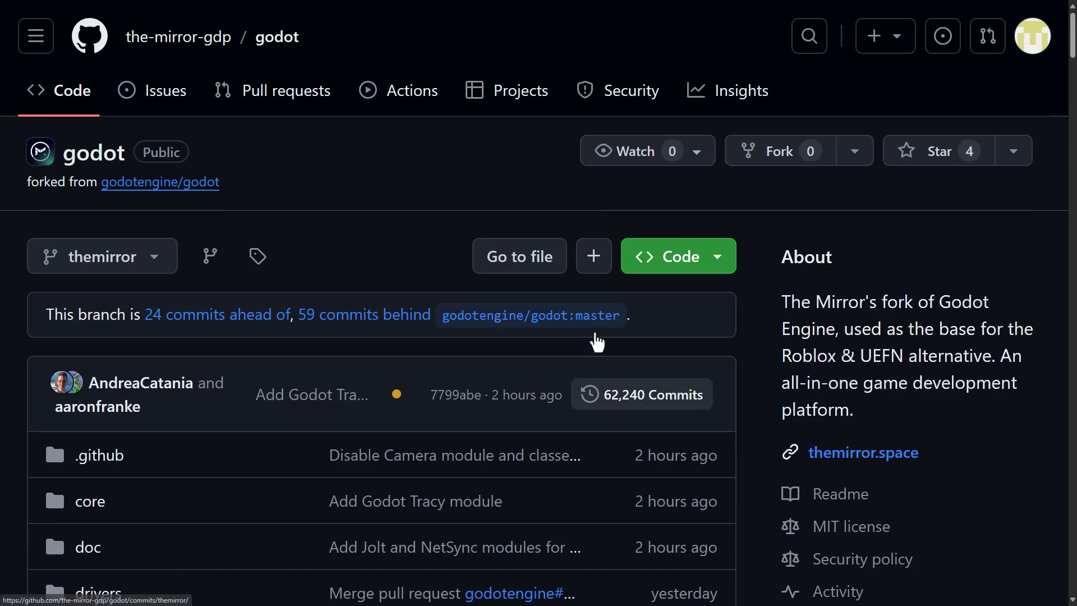
# Return to the-mirror repository and read its README's numbered links and Features list.
pyautogui.hotkey('alt', 'Left')
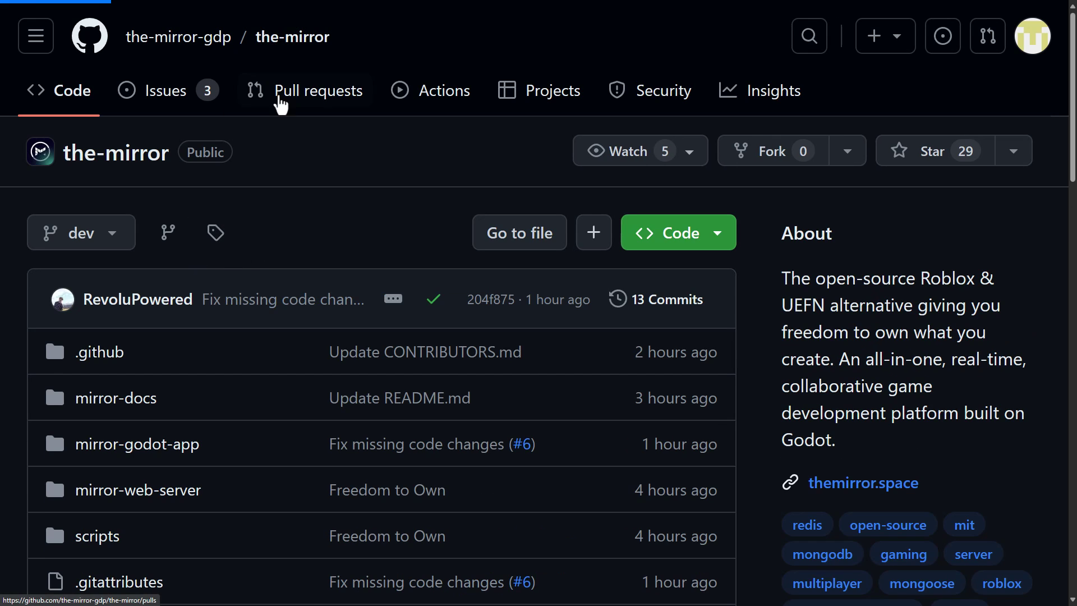
pyautogui.scroll(-1, 544, 372)
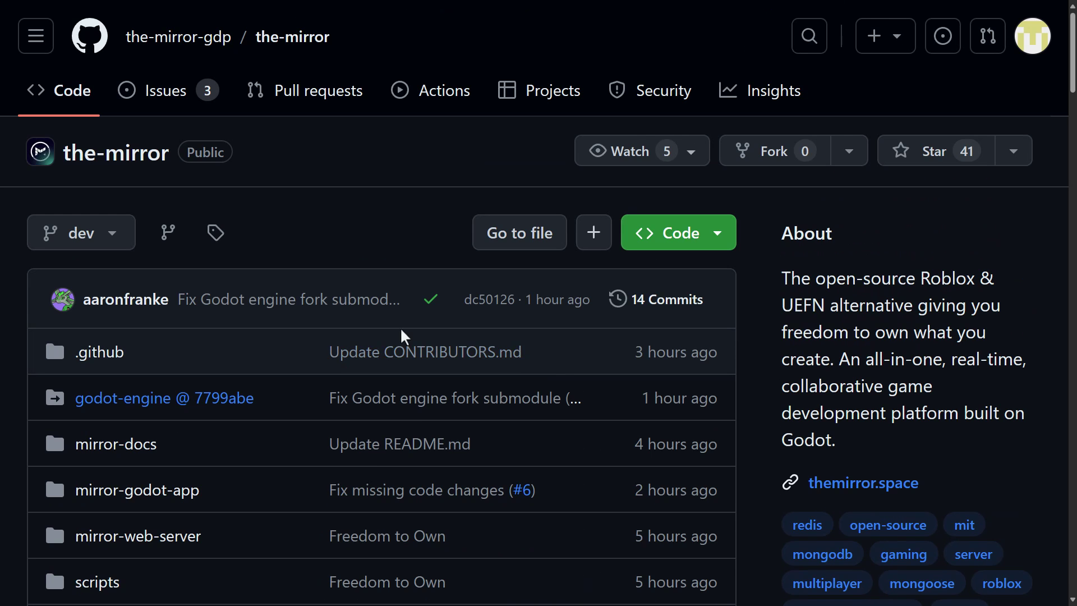
pyautogui.scroll(-15, 528, 353)
pyautogui.scroll(-8, 522, 343)
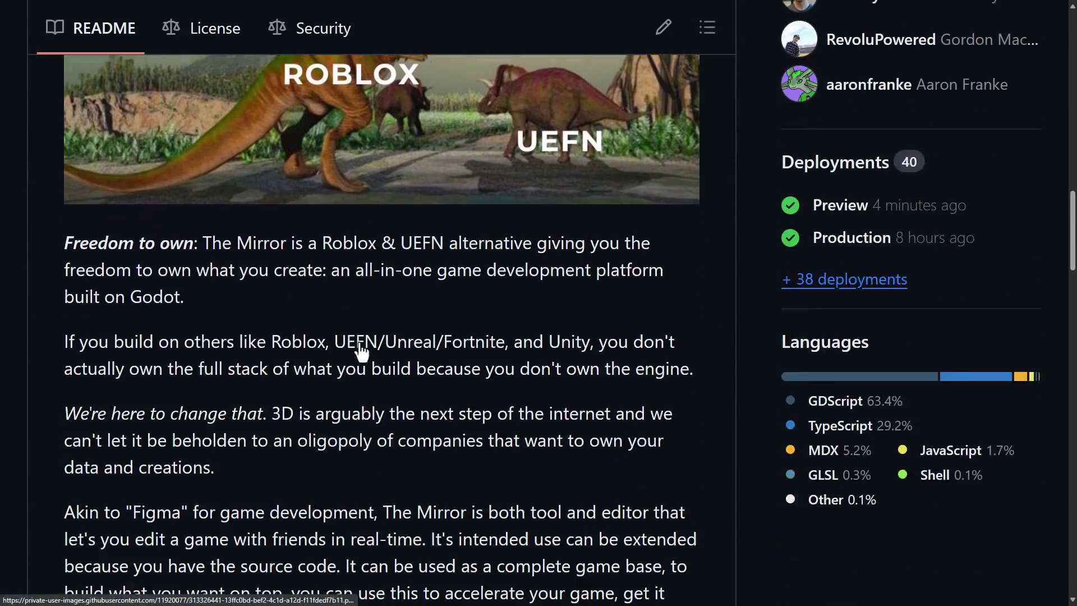
pyautogui.scroll(-8, 578, 282)
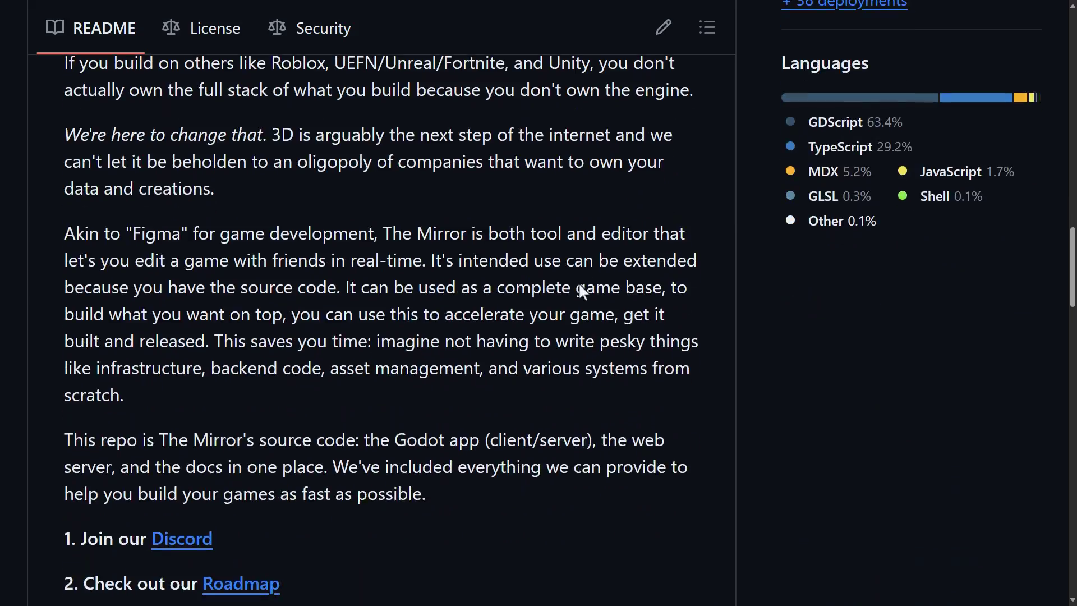
pyautogui.scroll(-2, 579, 284)
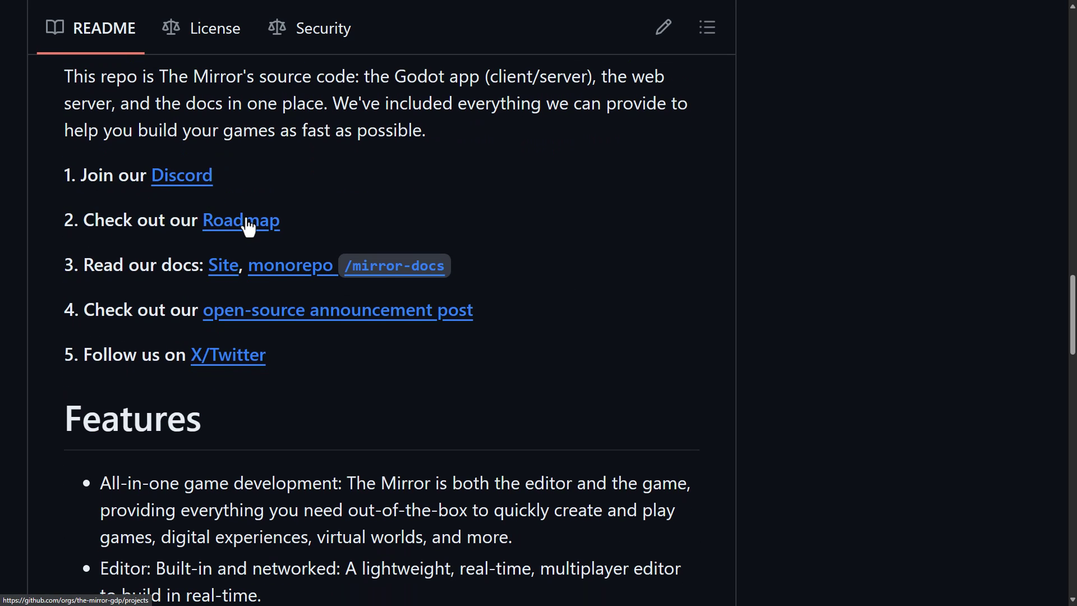
pyautogui.scroll(-8, 538, 254)
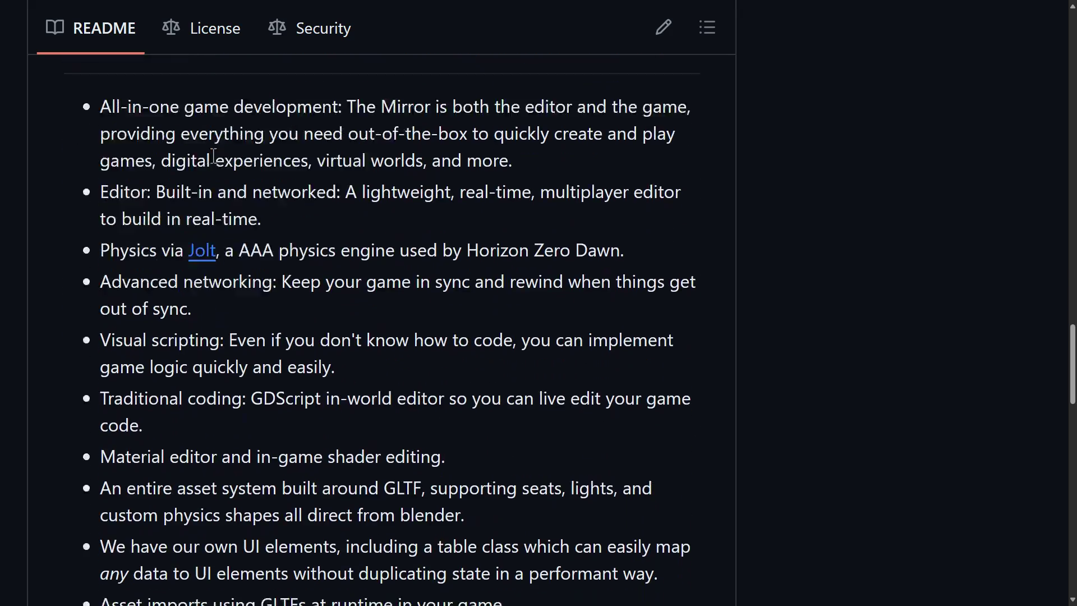
pyautogui.scroll(-8, 213, 156)
# Scroll back to the README's 'What is The Mirror and why?' section.
pyautogui.scroll(6, 359, 185)
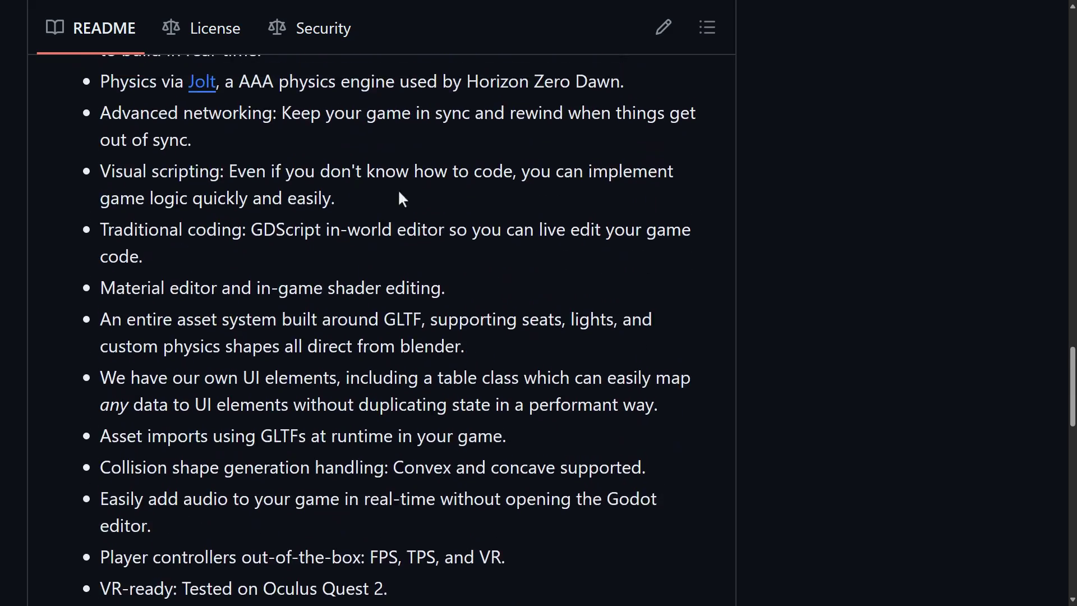
pyautogui.scroll(8, 401, 199)
pyautogui.scroll(5, 538, 216)
pyautogui.scroll(20, 550, 233)
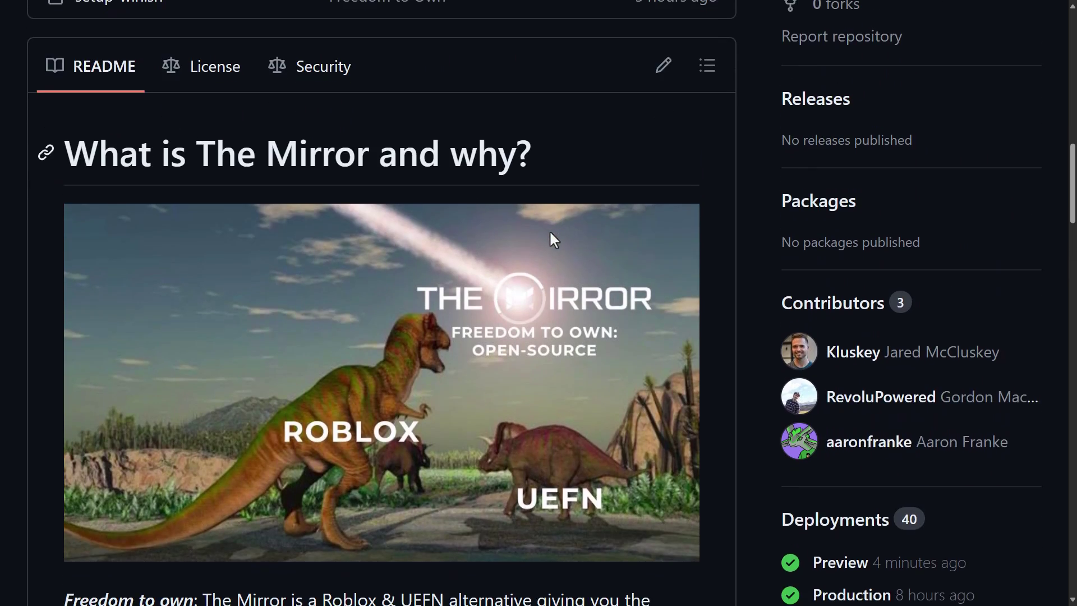
pyautogui.scroll(-2, 550, 232)
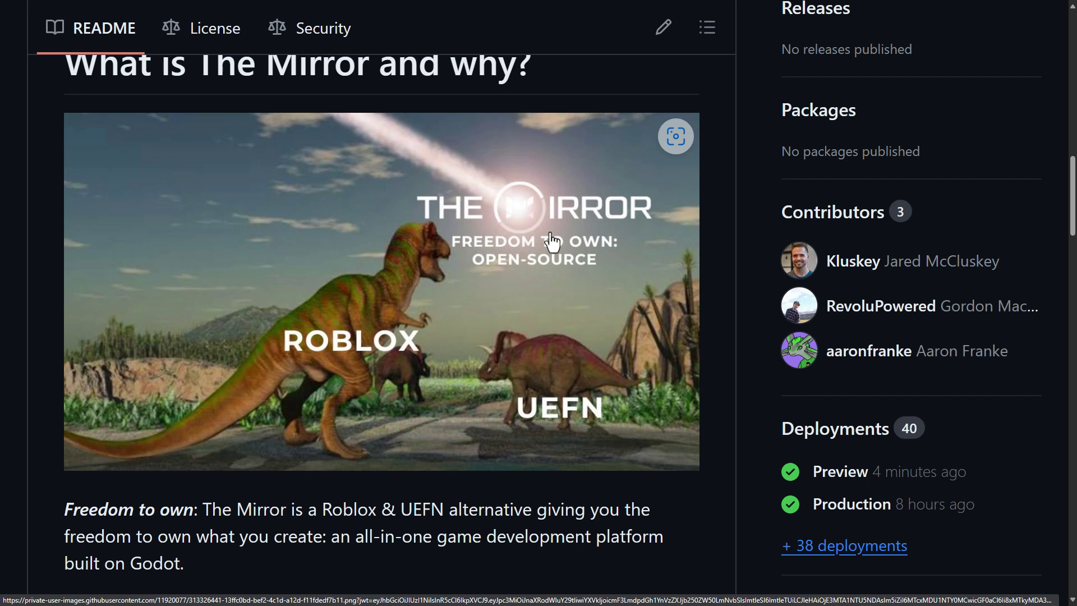
pyautogui.scroll(5, 553, 243)
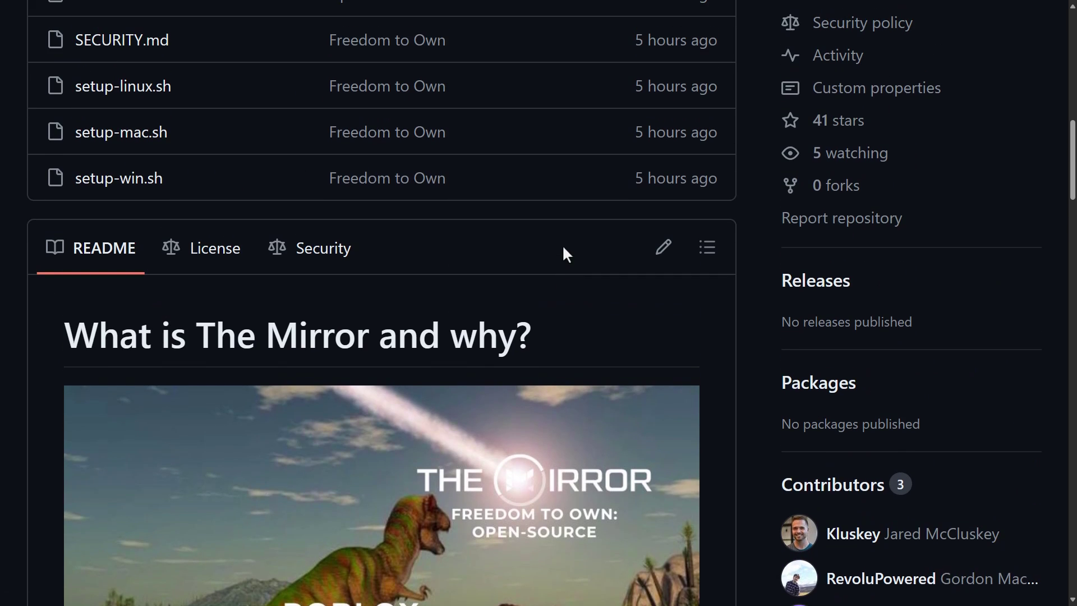
pyautogui.scroll(3, 563, 248)
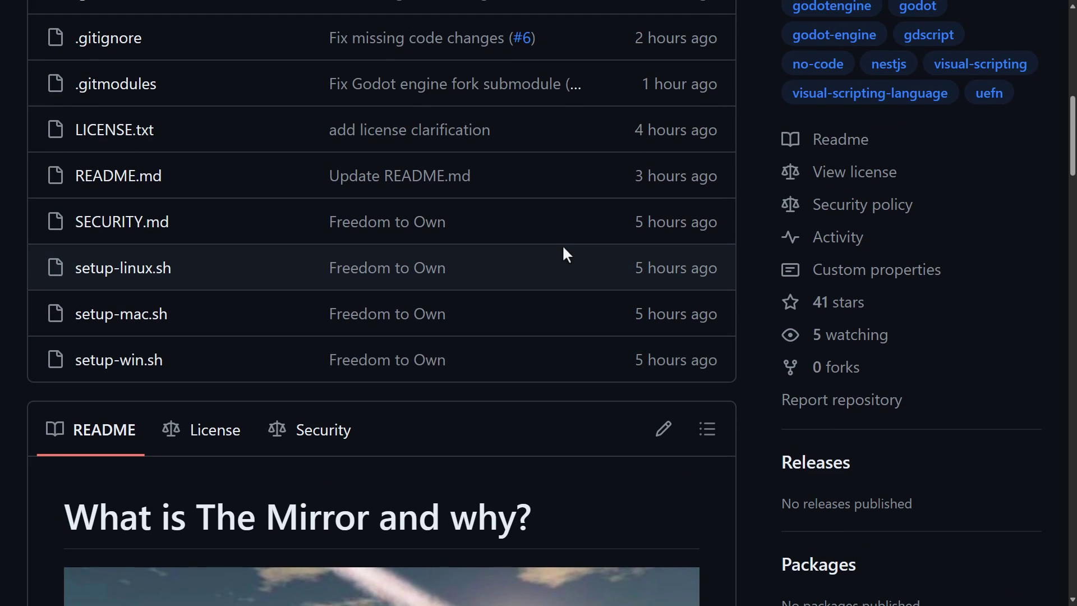